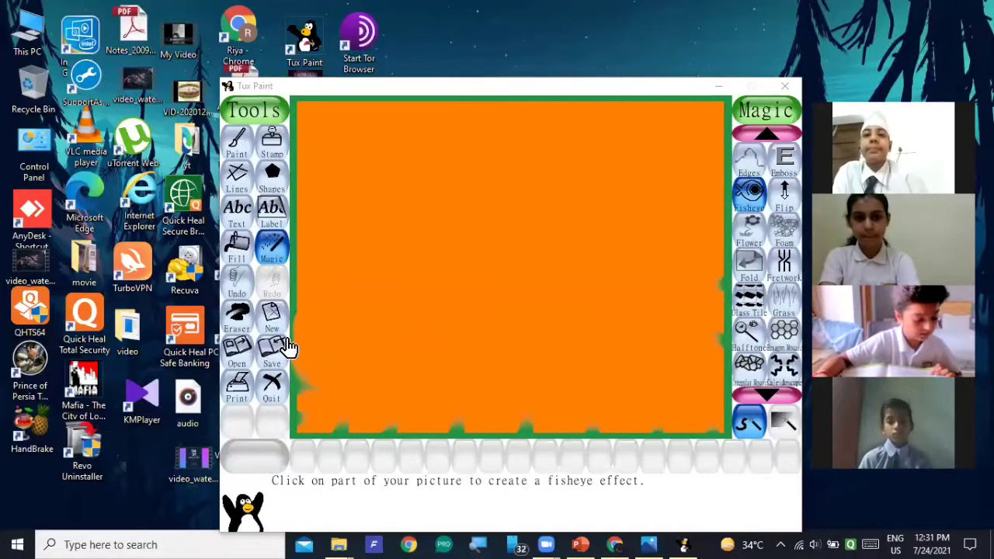
Step: Look through the gallery of saved pictures and return to the current drawing without opening one
left_click(237, 351)
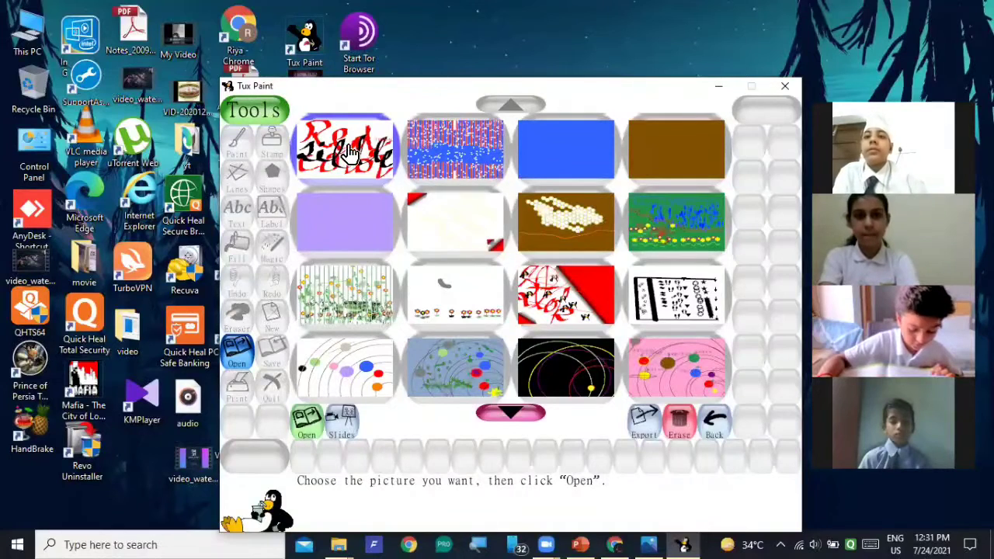
left_click(423, 151)
left_click(553, 141)
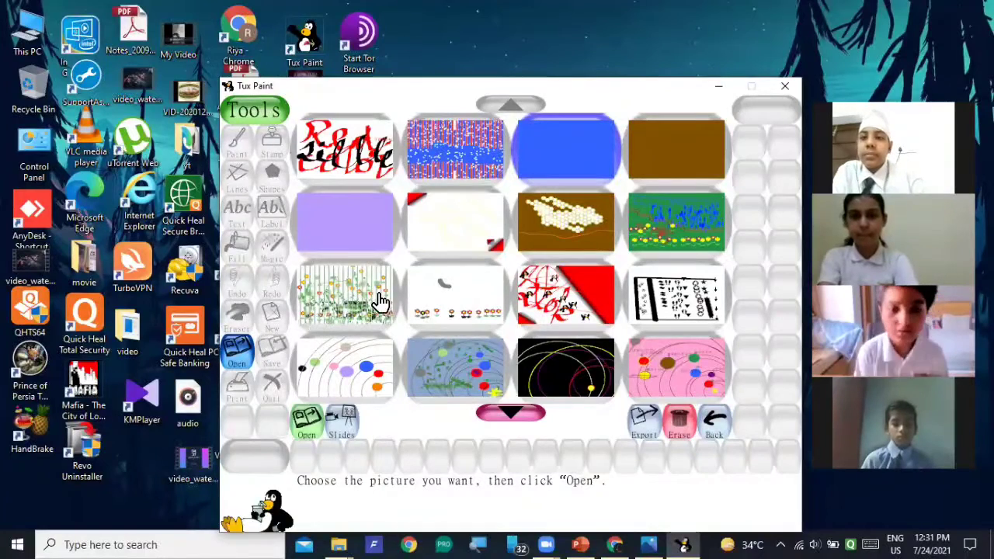
left_click(720, 88)
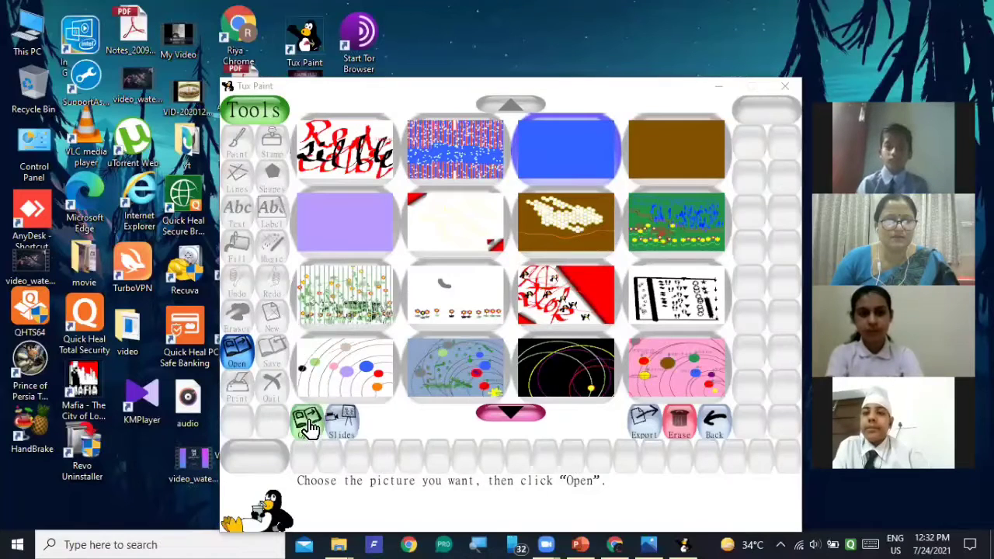
left_click(711, 432)
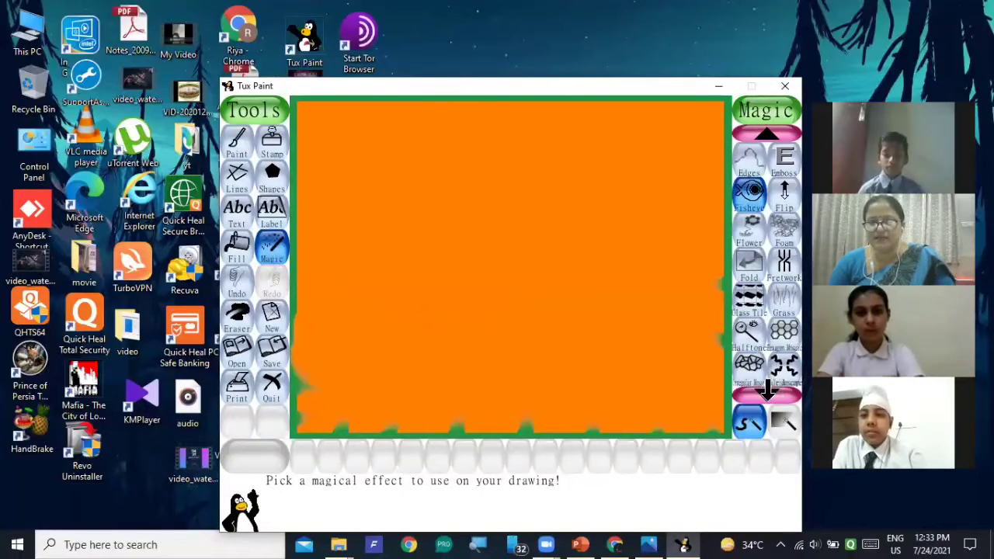
Step: Lighten broad bands across the upper half of the orange picture with the Lighten effect, and draw a zigzag Light beam below them
left_click(765, 388)
left_click(766, 389)
left_click(766, 389)
left_click(766, 388)
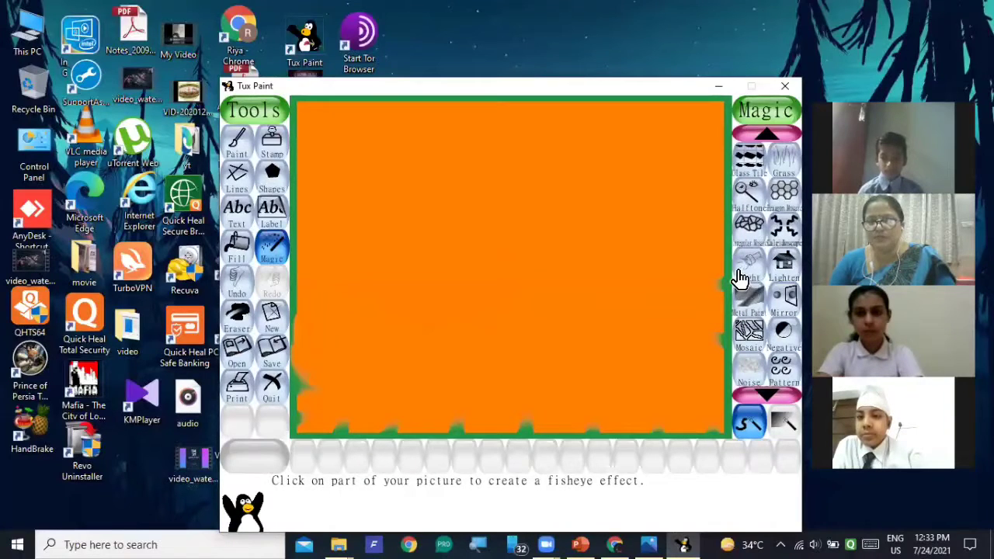
left_click(787, 275)
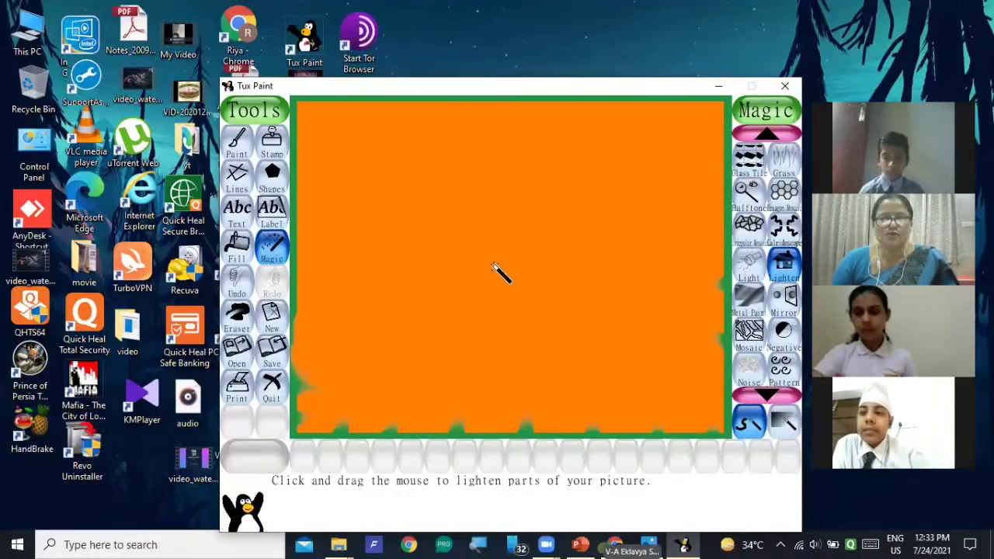
mouse_move(354, 223)
left_mouse_down()
mouse_move(428, 207)
mouse_move(511, 230)
mouse_move(688, 250)
mouse_move(318, 232)
mouse_move(730, 235)
mouse_move(414, 207)
mouse_move(721, 194)
mouse_move(450, 167)
mouse_move(353, 177)
mouse_move(697, 186)
left_mouse_up()
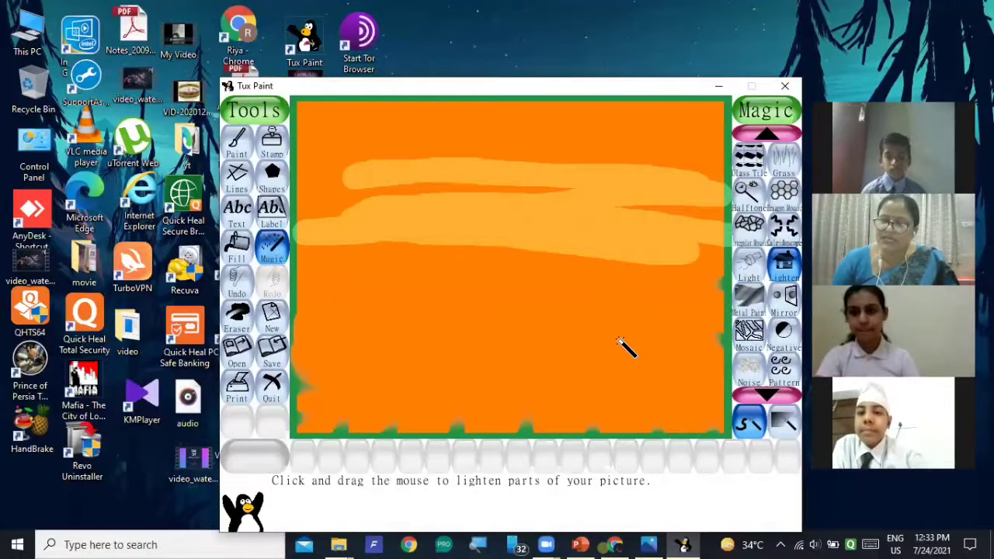
left_click(754, 275)
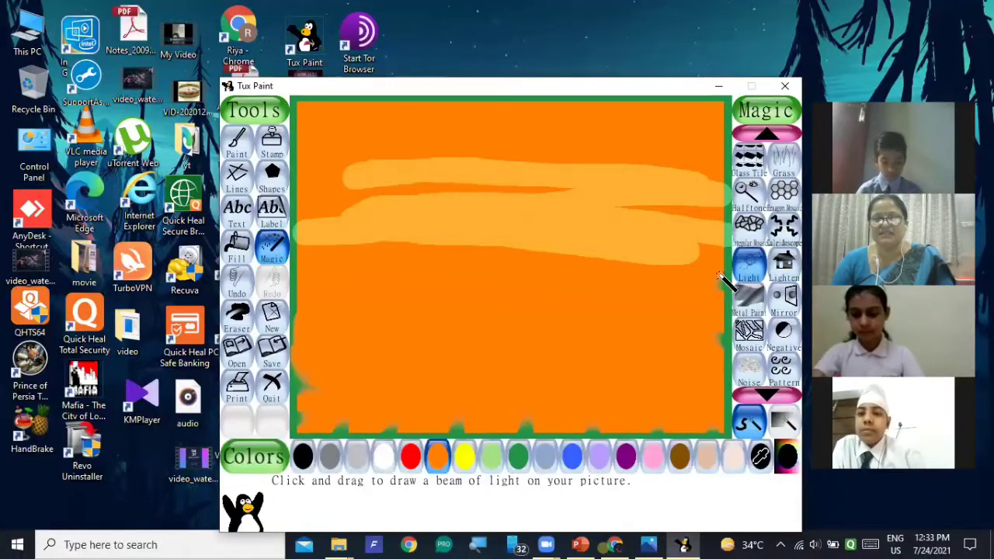
mouse_move(364, 272)
left_mouse_down()
mouse_move(493, 289)
mouse_move(492, 305)
mouse_move(622, 330)
left_mouse_up()
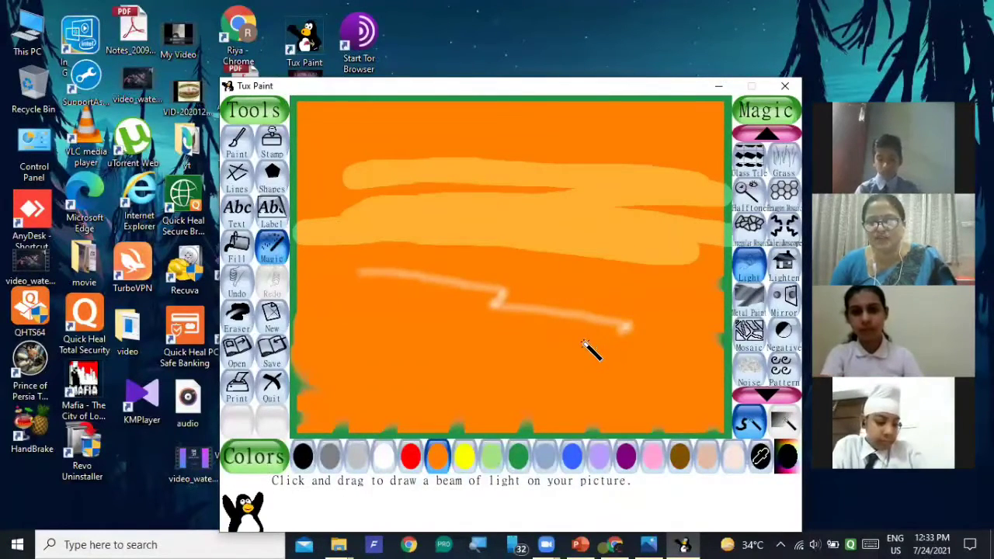
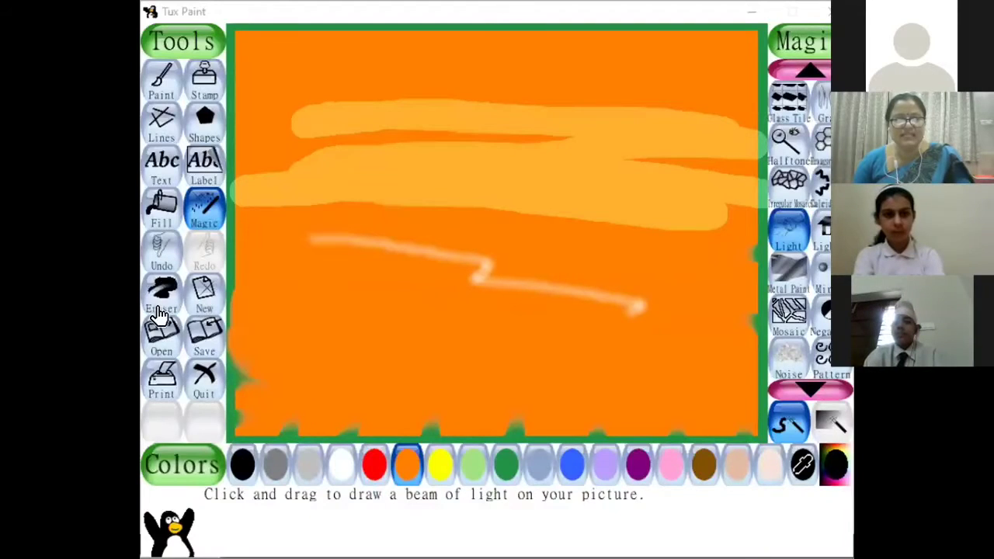
Step: Erase a wide band across the middle of the orange picture with the largest square eraser
left_click(161, 297)
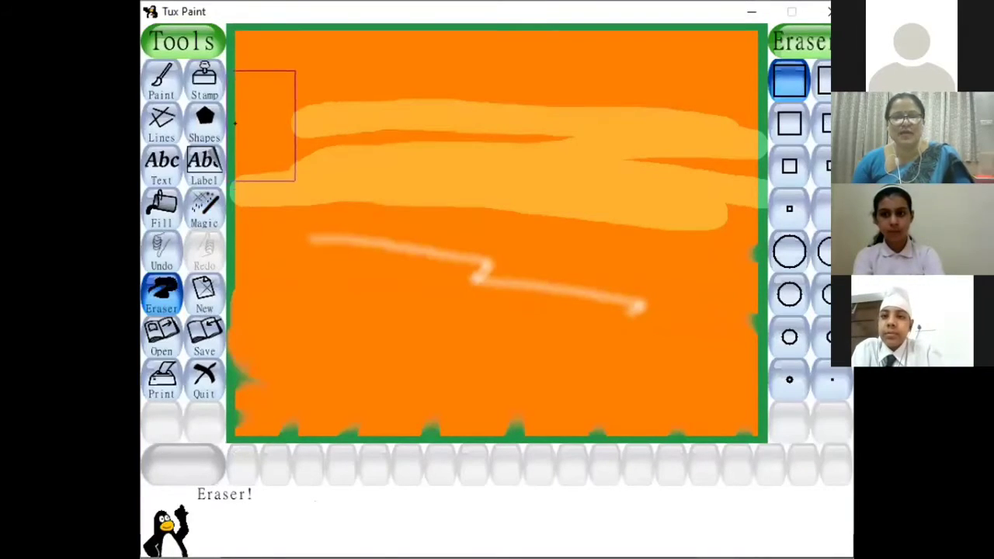
mouse_move(264, 123)
left_mouse_down()
mouse_move(604, 146)
mouse_move(620, 179)
mouse_move(150, 233)
mouse_move(448, 239)
mouse_move(455, 293)
mouse_move(696, 222)
mouse_move(680, 214)
mouse_move(697, 149)
mouse_move(647, 112)
mouse_move(444, 140)
left_mouse_up()
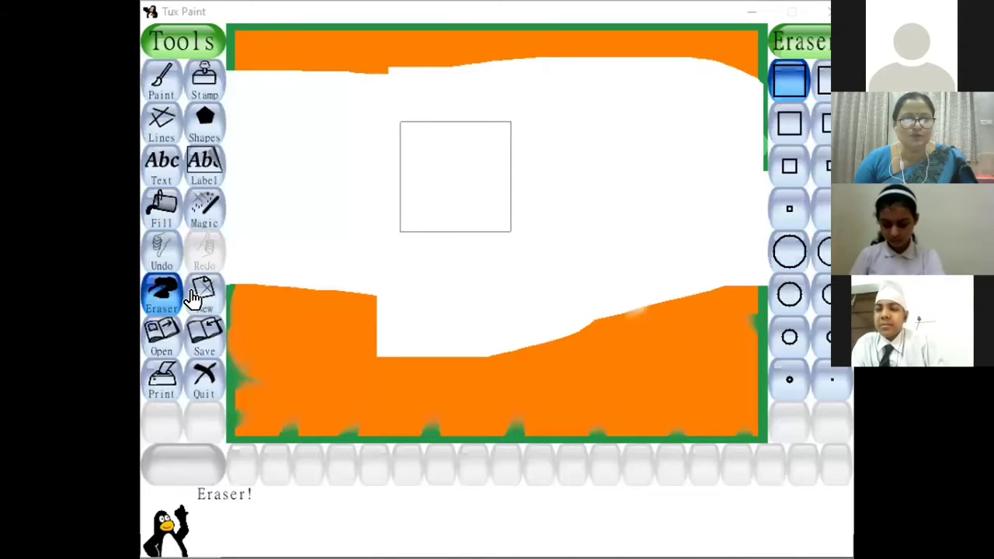
Step: Start a new drawing on a plain white background without saving the current picture
left_click(193, 286)
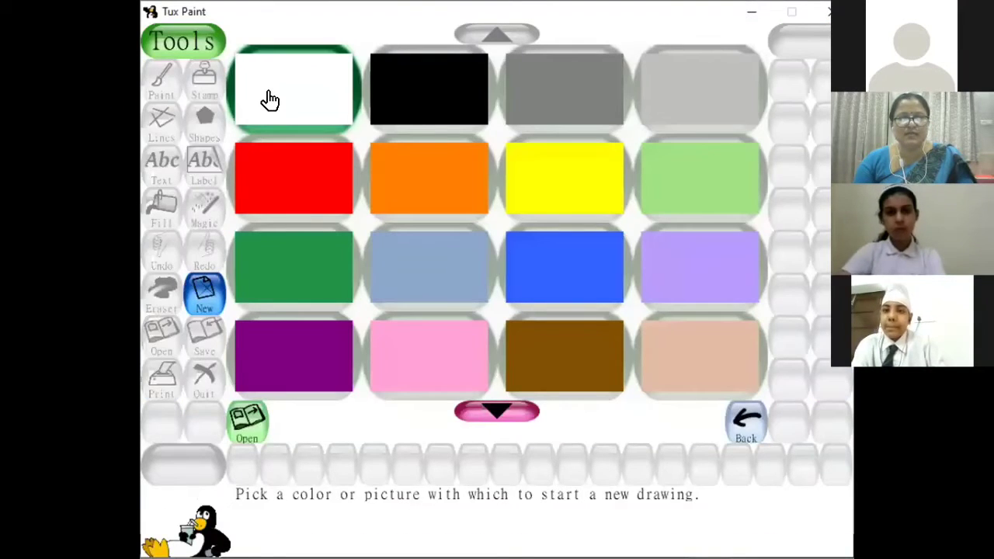
left_click(255, 419)
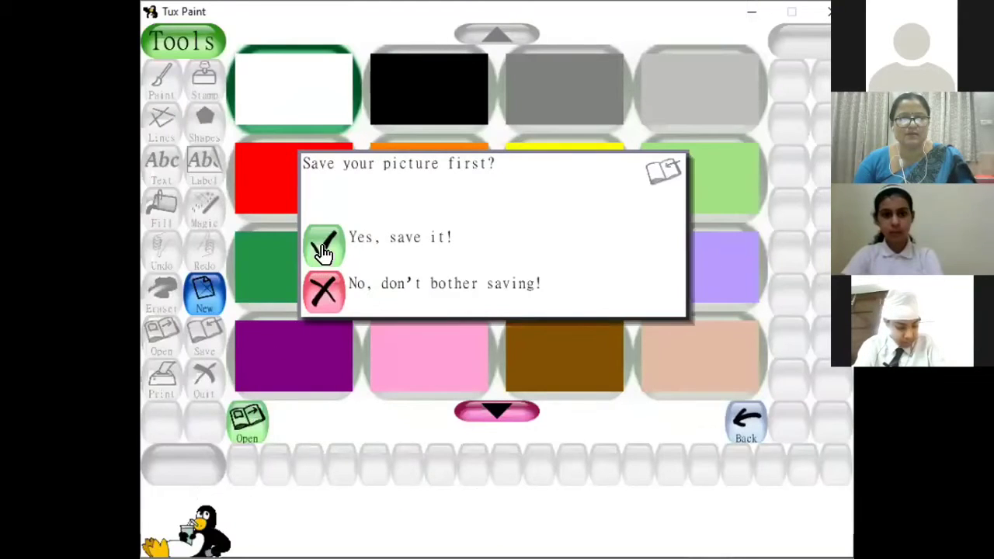
left_click(320, 287)
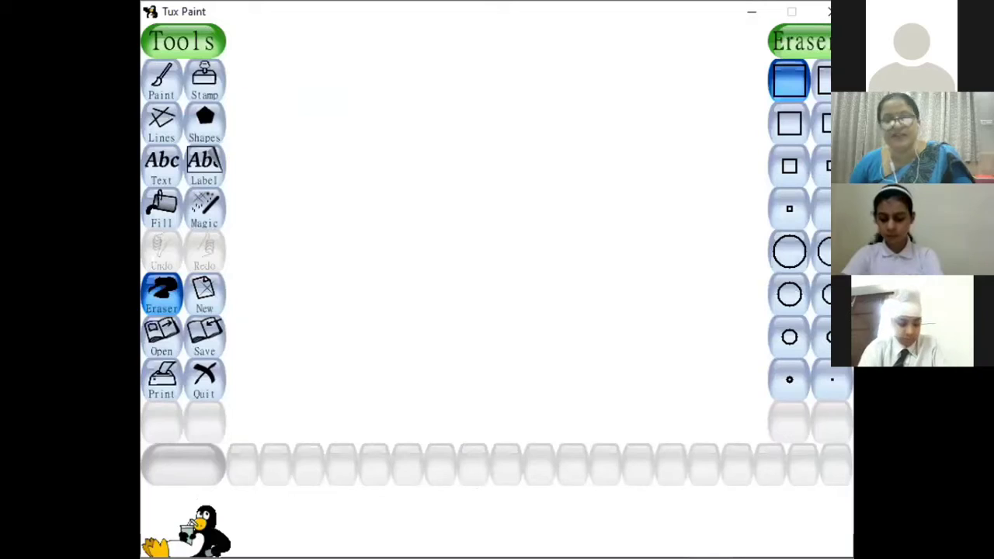
Step: Draw a tilted orange square outline near the upper edge of the blank canvas with the Shapes tool
left_click(206, 128)
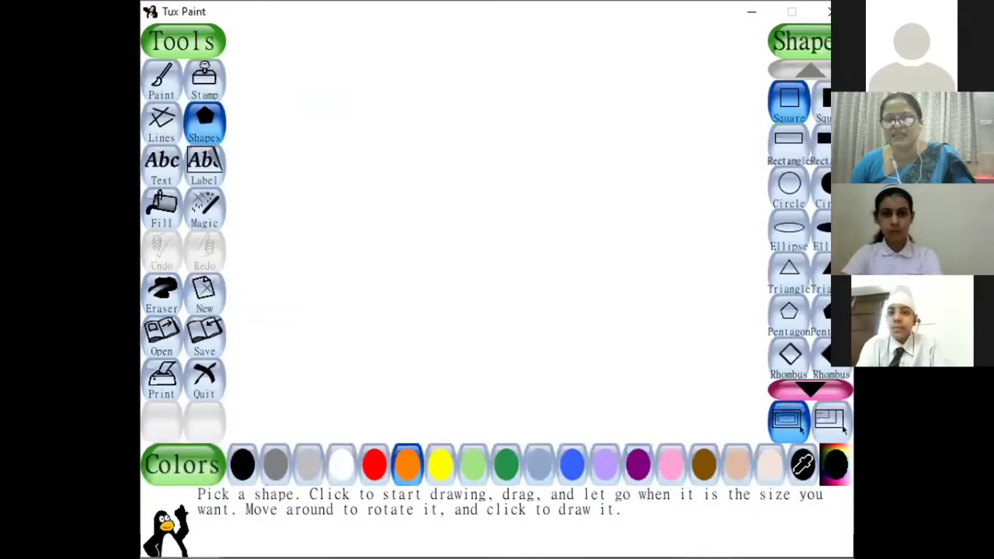
left_click(784, 101)
left_click(374, 106)
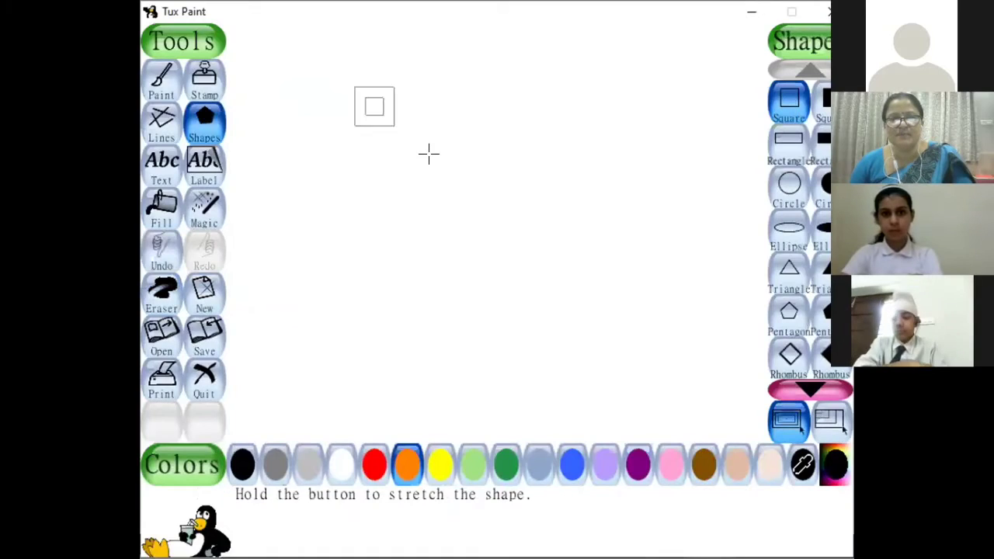
left_click_drag(429, 154, 463, 198)
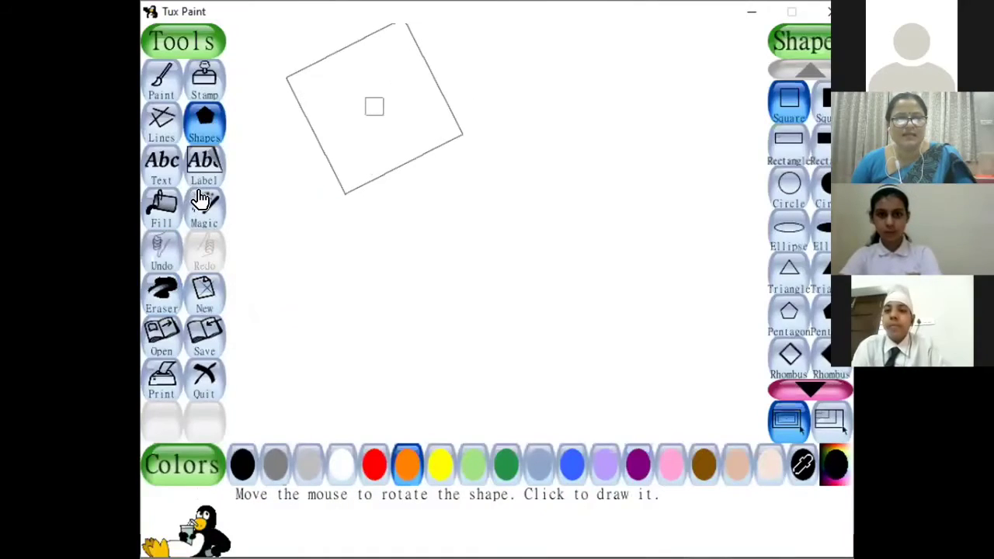
left_click(465, 168)
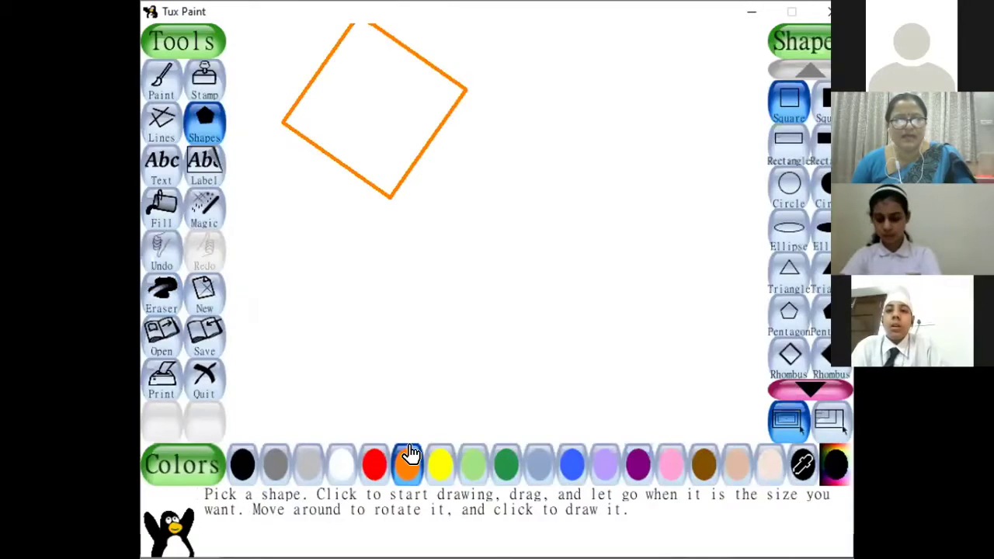
Step: Fill the inside of the orange-outlined square with dark green
left_click(500, 477)
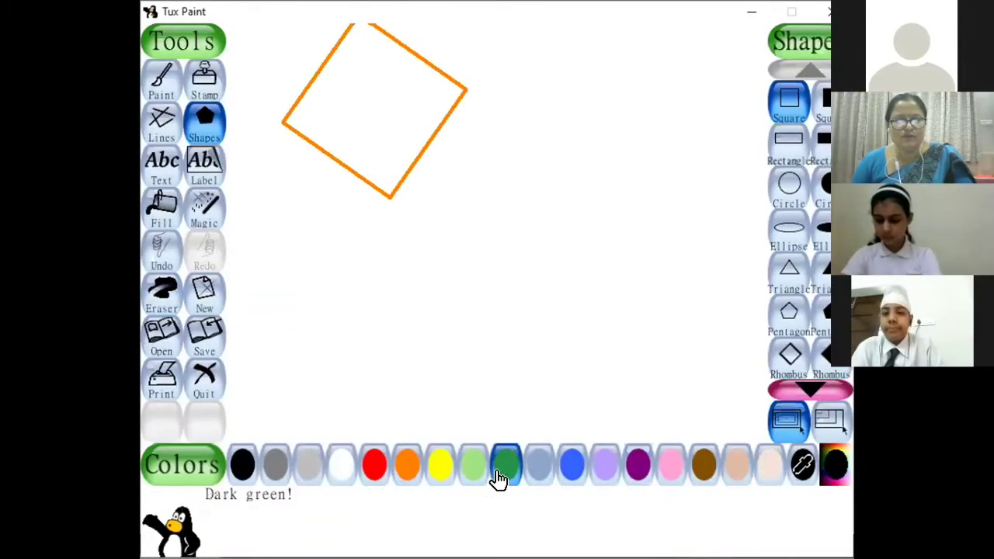
left_click(163, 218)
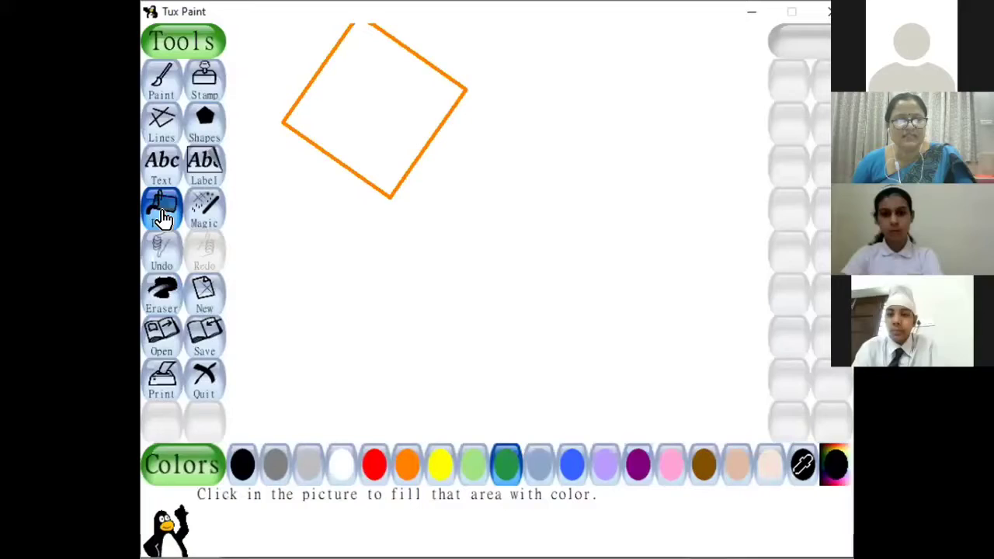
left_click(382, 92)
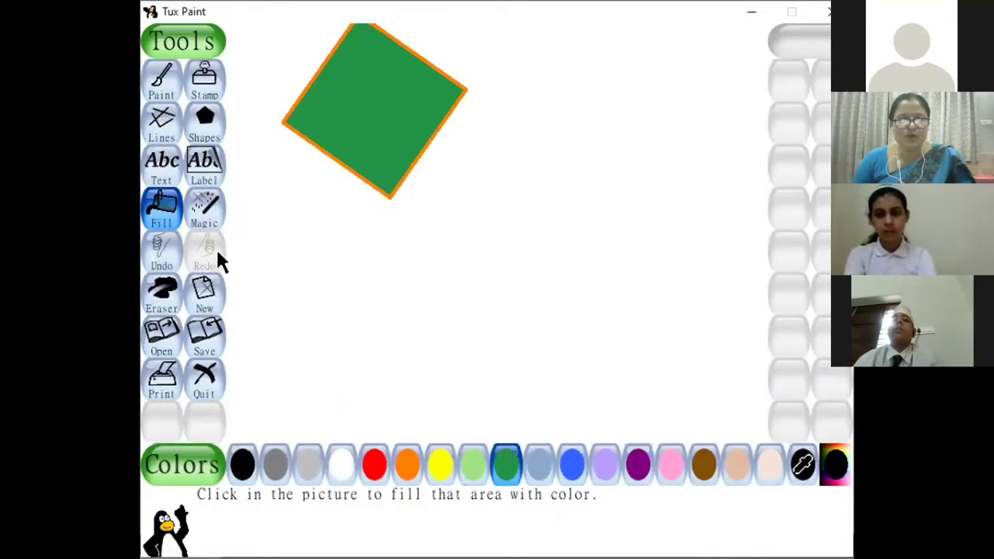
Step: Switch to the Magic tool and look through its effects through to Zoom at the end of the list
left_click(194, 210)
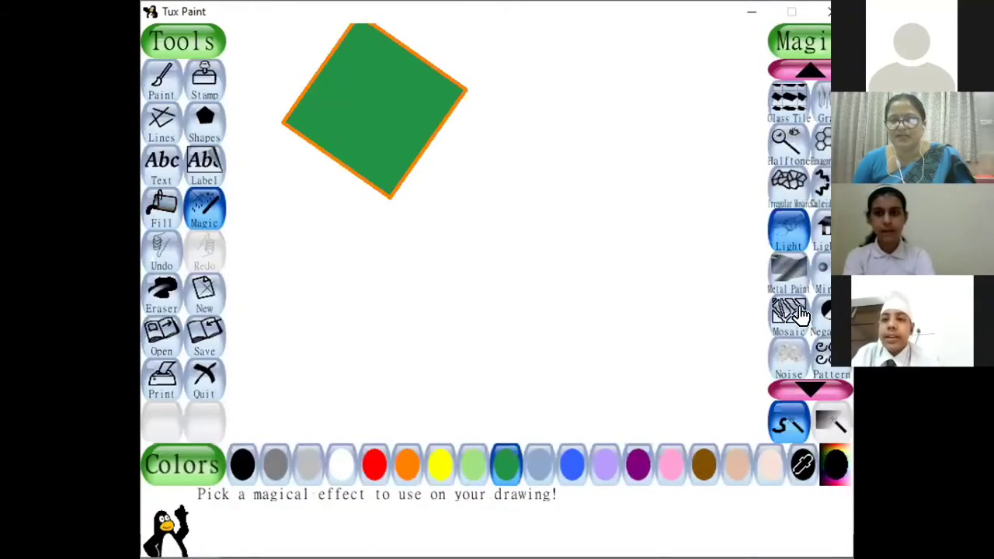
scroll(793, 343, "down", 4)
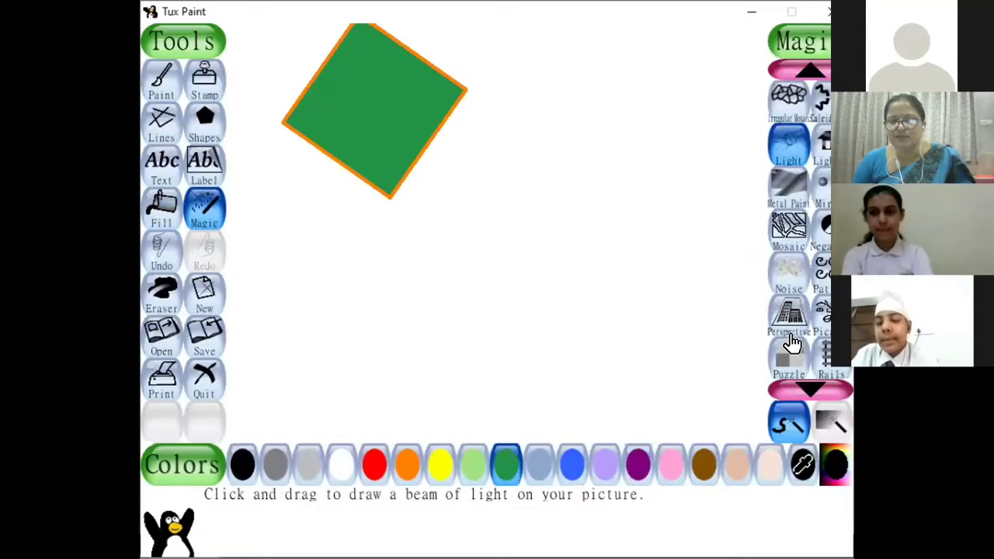
scroll(792, 343, "down", 1)
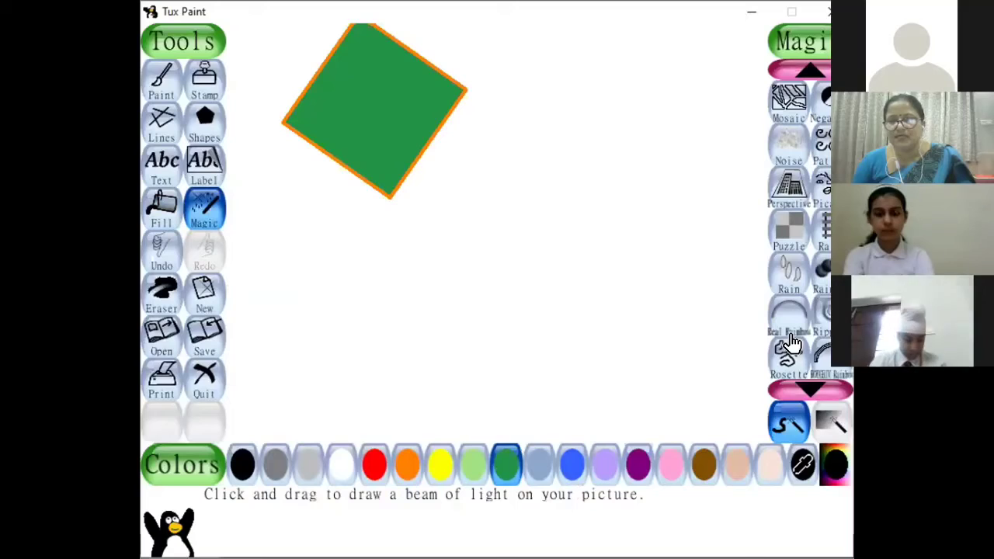
scroll(792, 343, "down", 2)
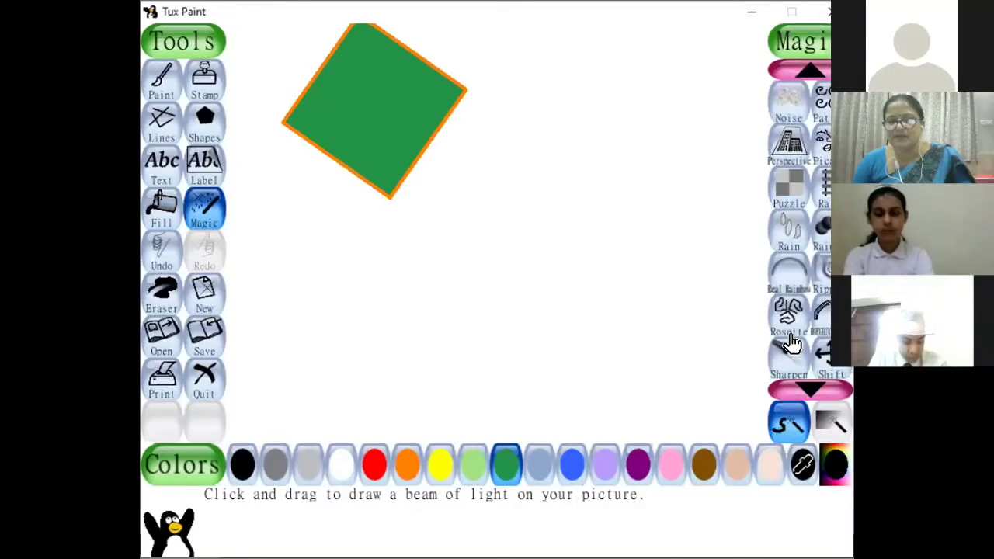
scroll(792, 342, "down", 2)
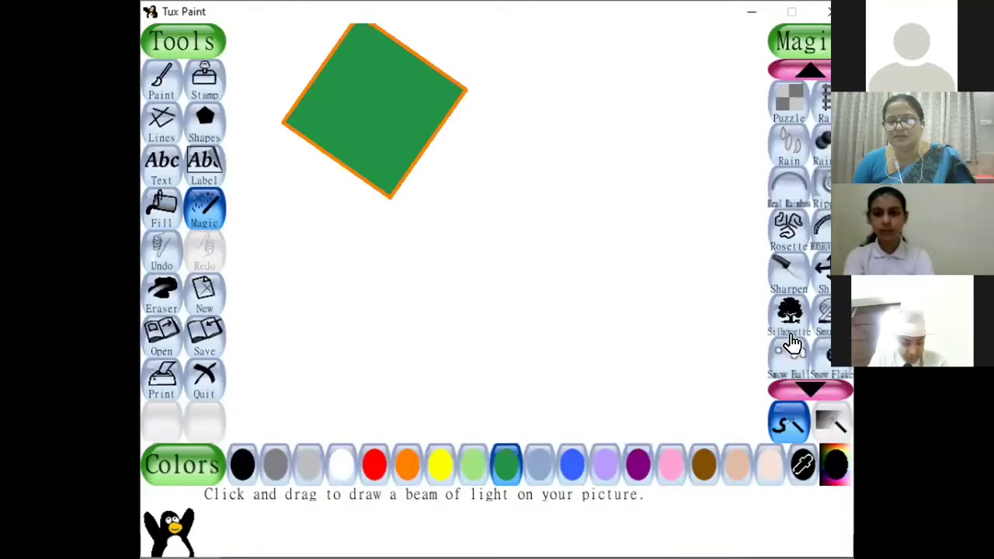
scroll(792, 342, "down", 2)
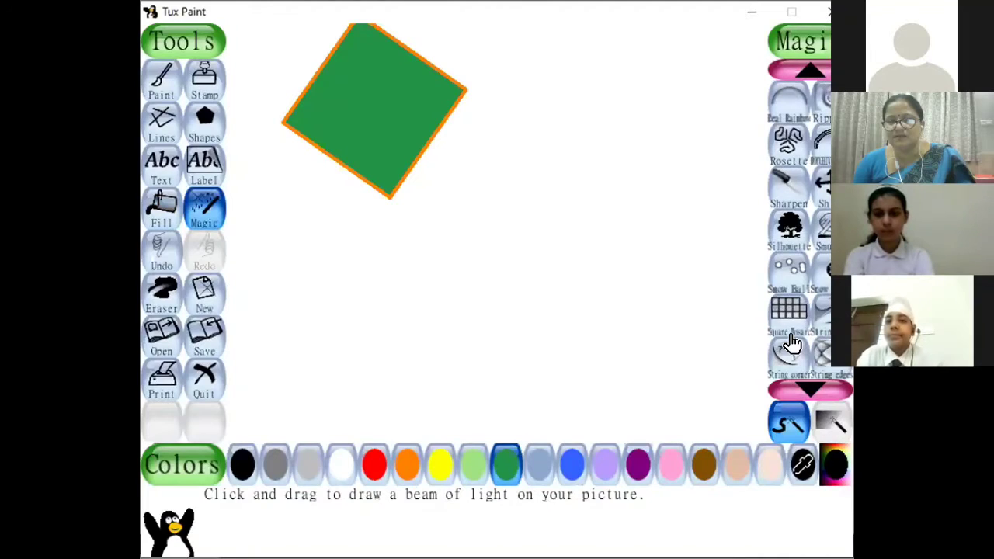
scroll(812, 74, "up", 8)
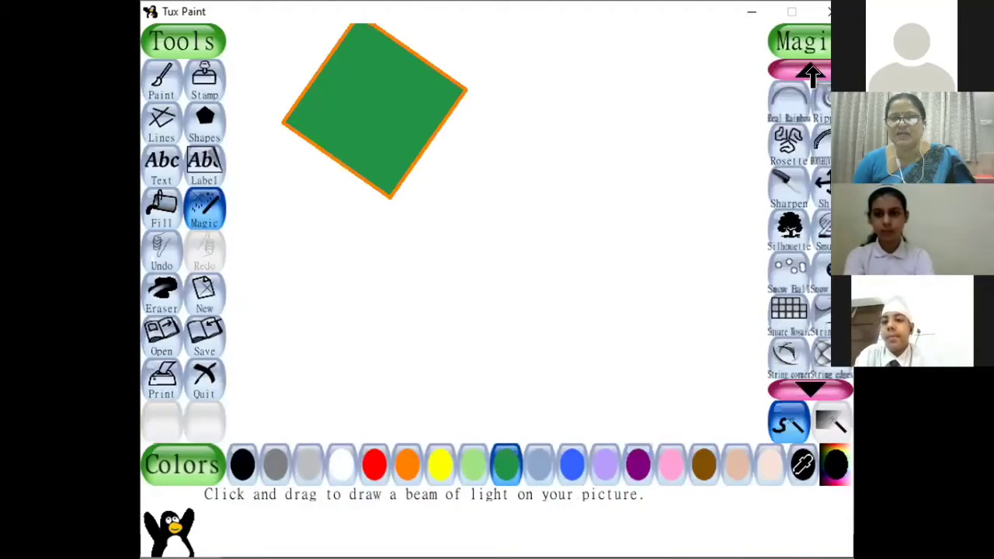
scroll(811, 73, "up", 4)
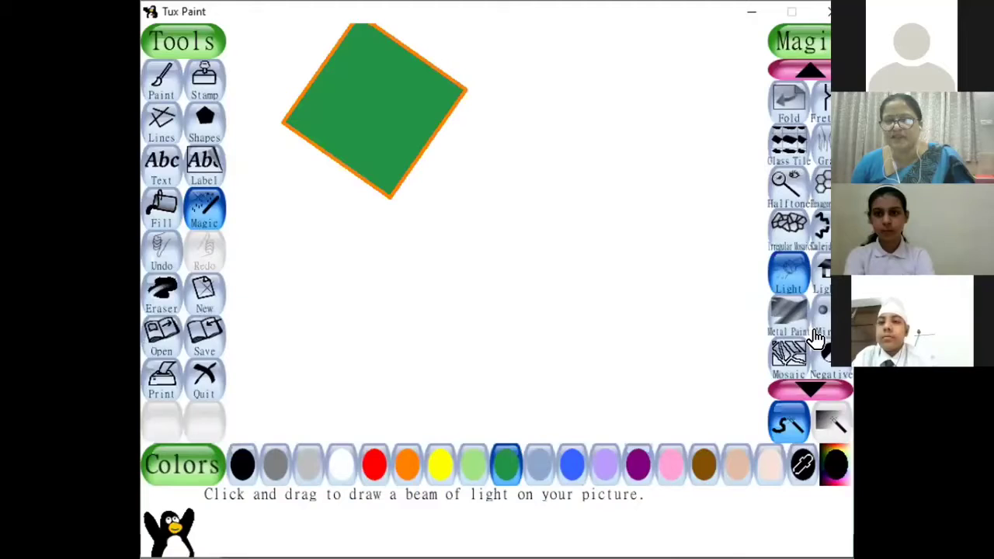
scroll(816, 338, "down", 1)
scroll(816, 338, "down", 4)
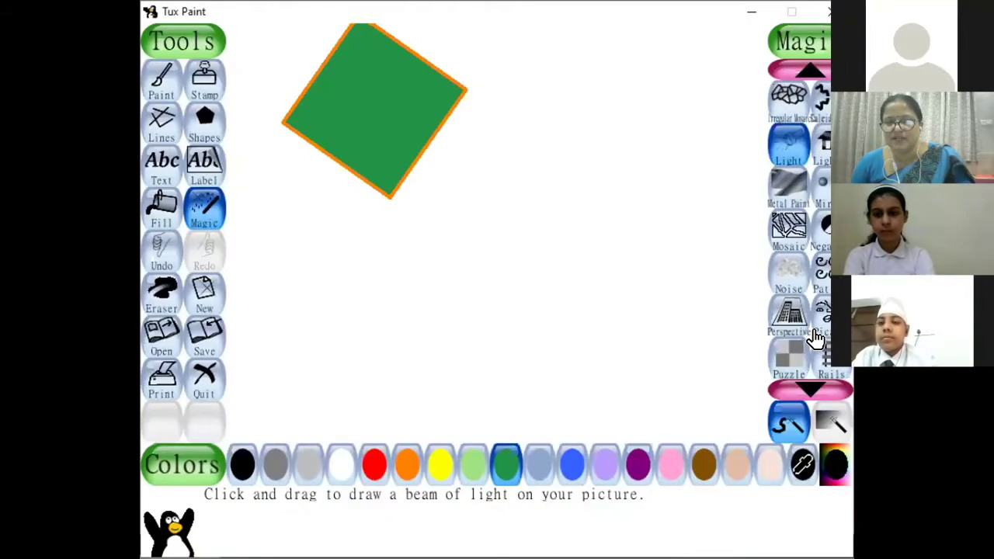
scroll(816, 338, "down", 5)
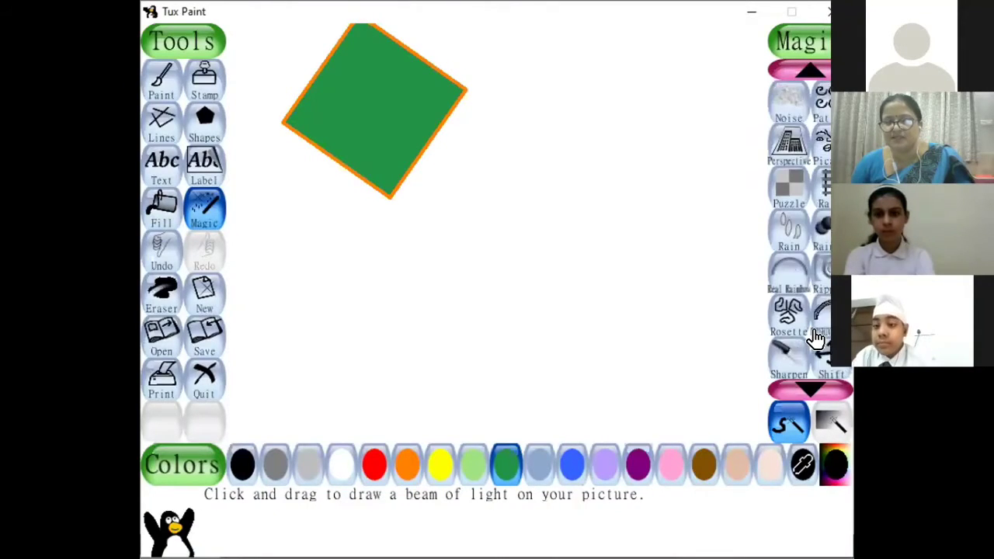
scroll(815, 338, "down", 3)
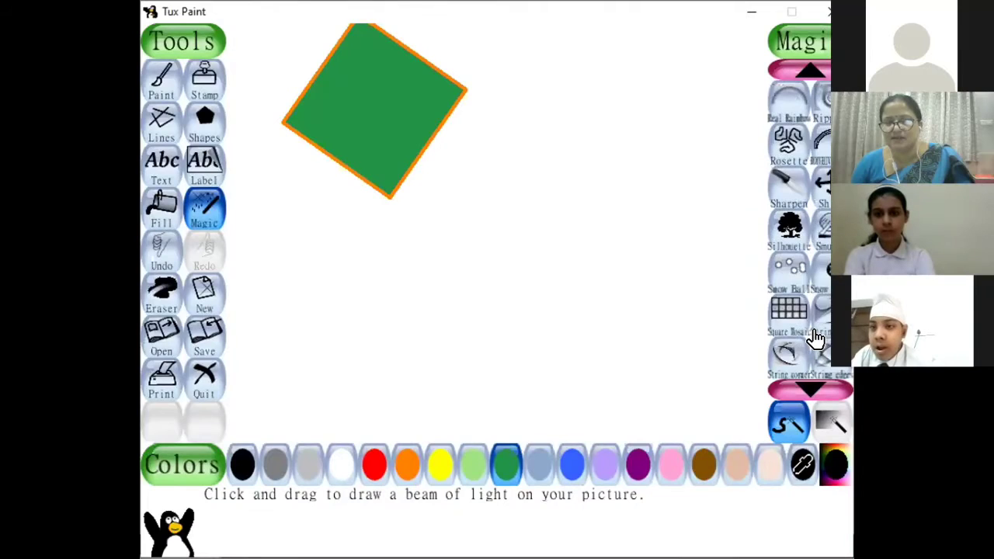
scroll(816, 337, "down", 4)
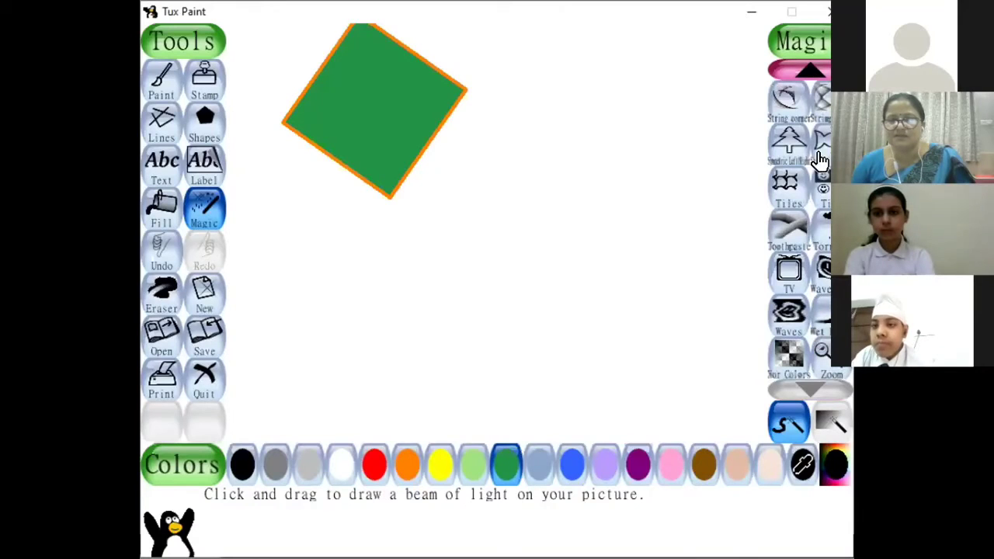
Step: Review the Magic effects in reverse order, back to Blind at the start of the list
left_click(802, 72)
left_click(803, 72)
left_click(802, 72)
left_click(803, 72)
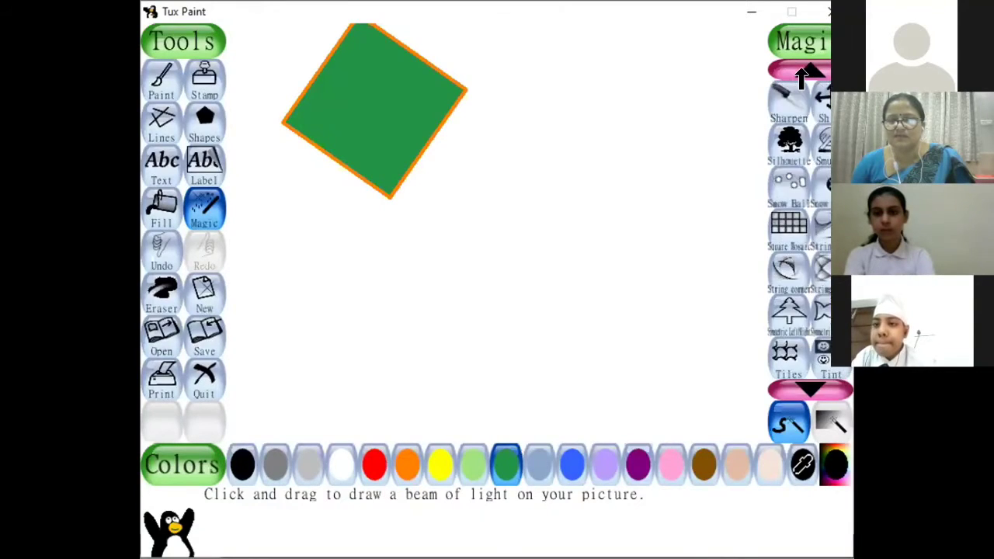
left_click(802, 72)
left_click(802, 72)
left_click(803, 73)
left_click(802, 72)
left_click(802, 72)
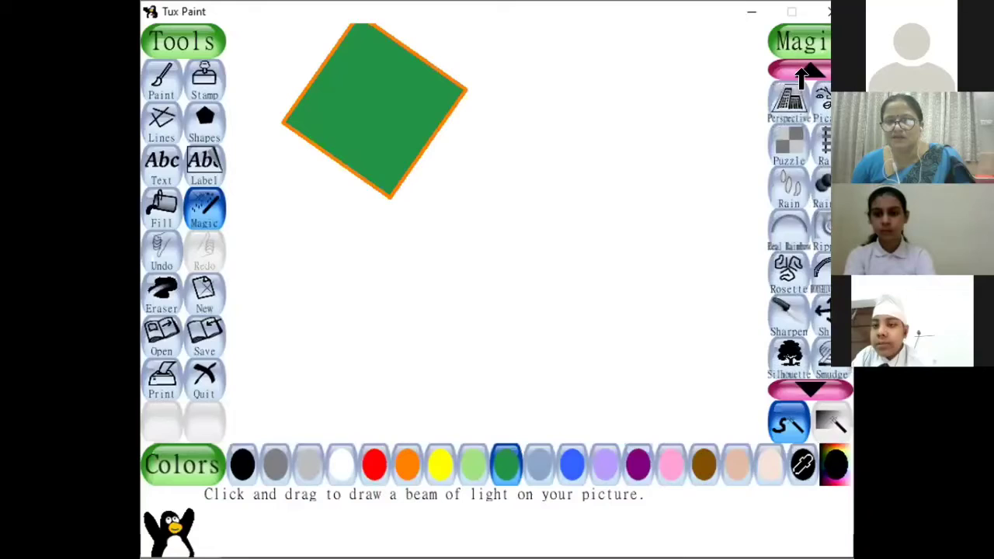
left_click(802, 73)
left_click(802, 72)
left_click(802, 73)
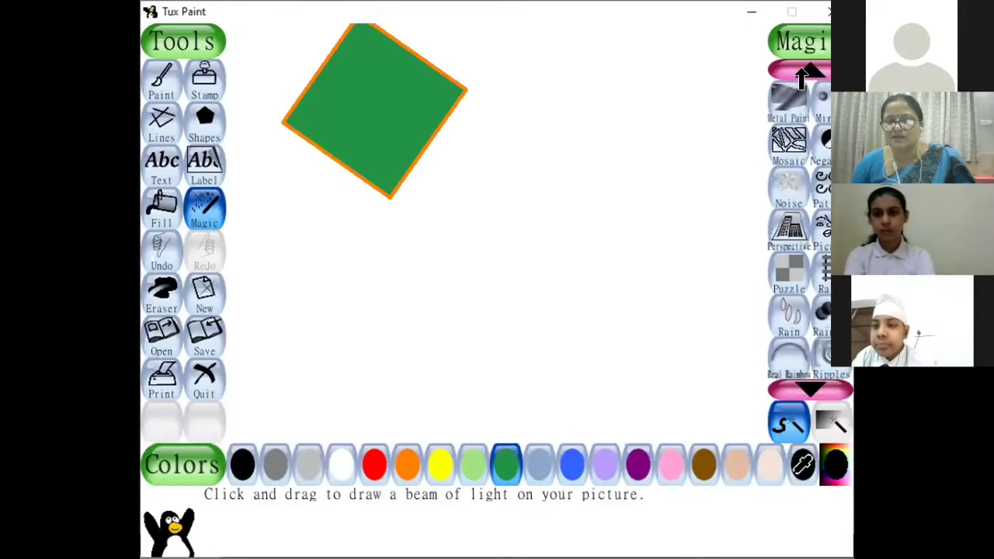
left_click(802, 72)
left_click(803, 72)
left_click(803, 72)
left_click(802, 72)
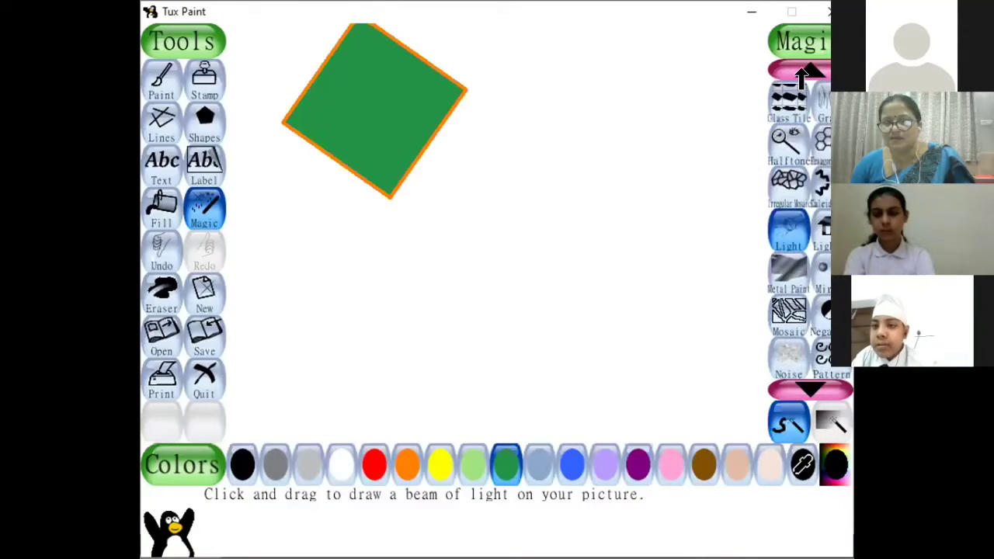
left_click(803, 72)
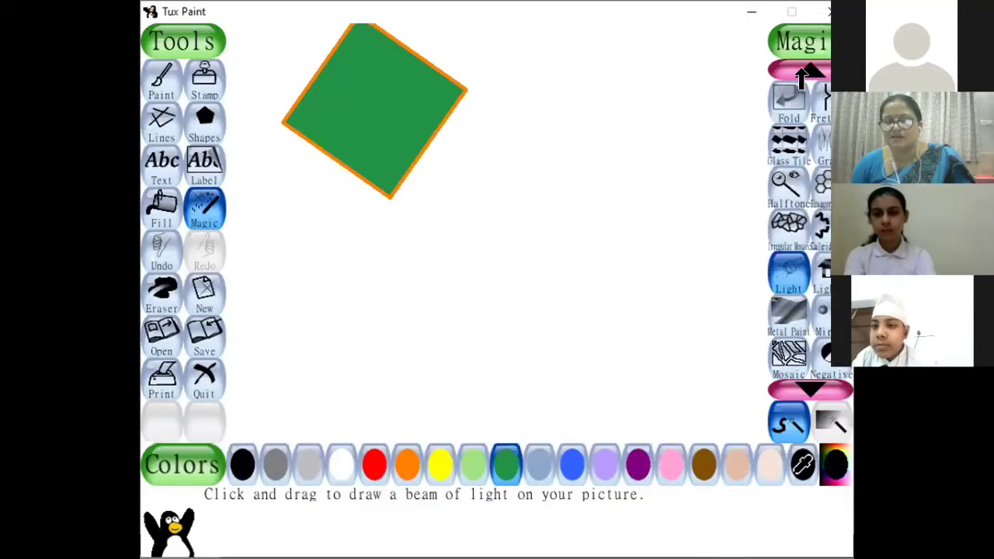
left_click(802, 72)
left_click(802, 73)
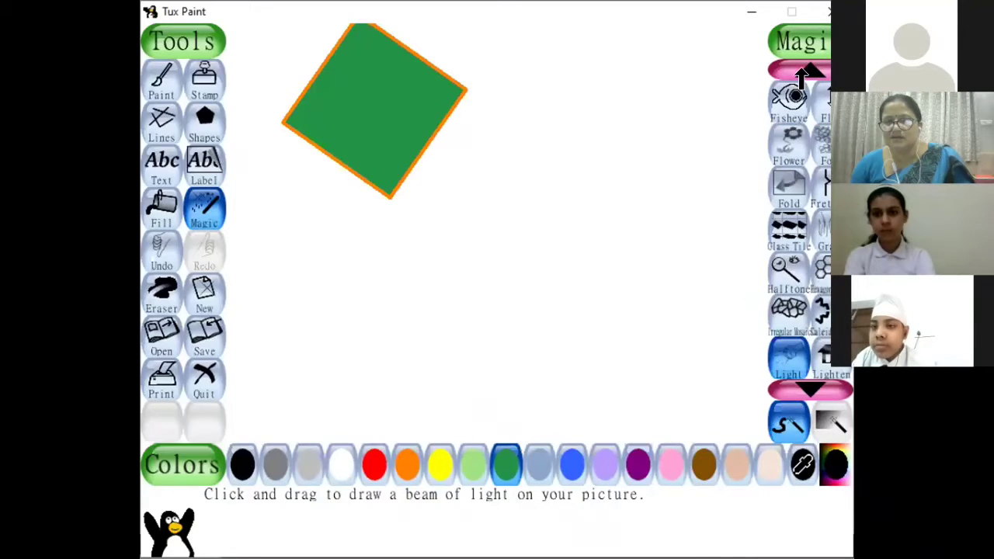
left_click(802, 72)
left_click(803, 72)
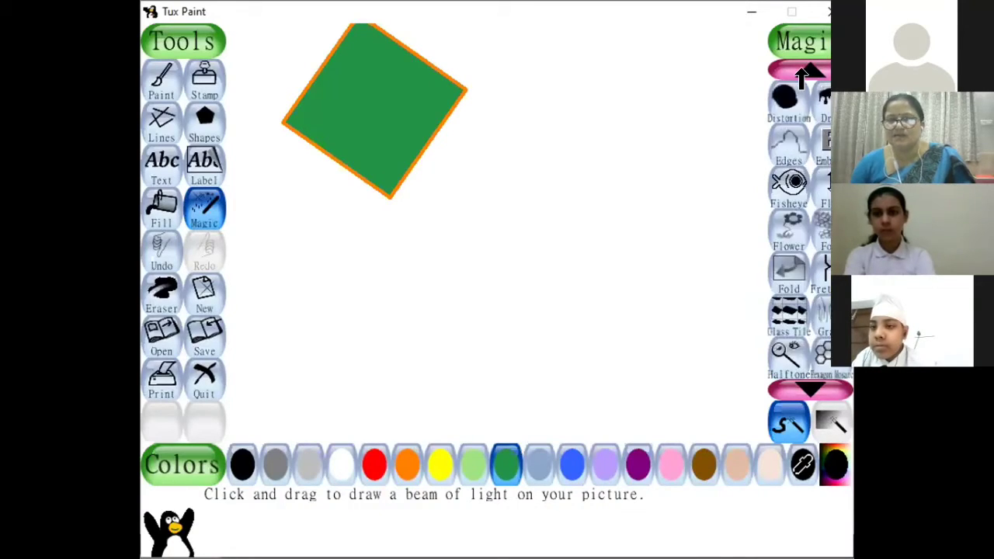
left_click(802, 73)
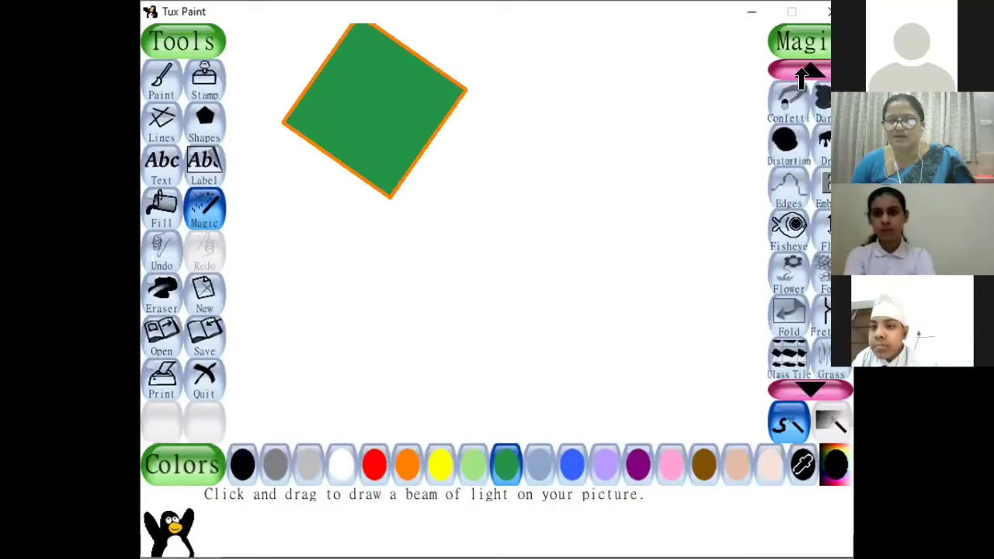
left_click(803, 72)
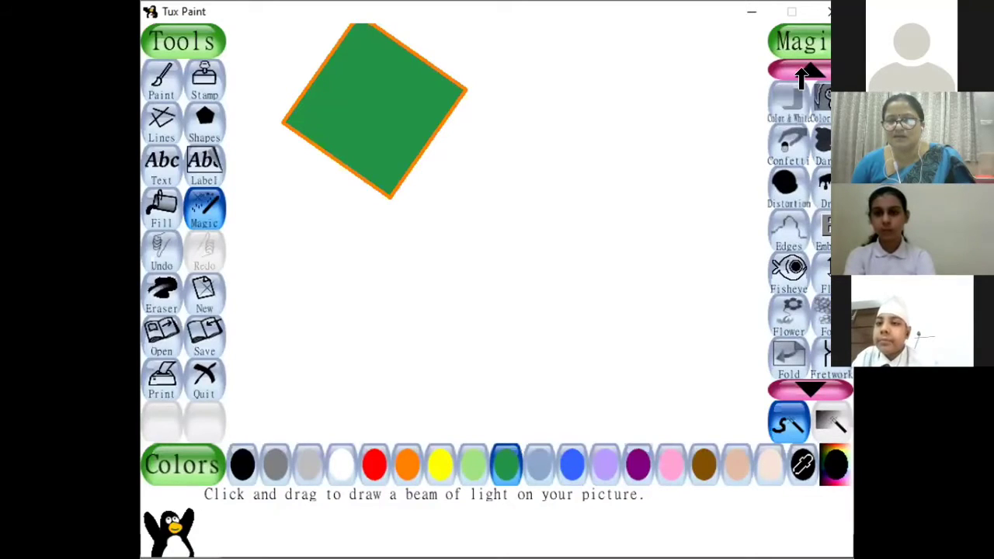
left_click(802, 72)
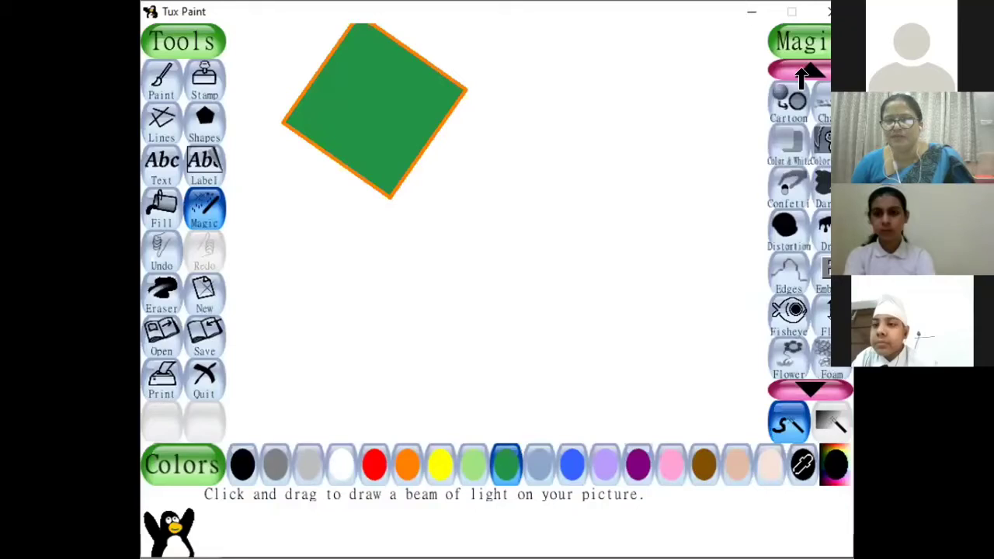
left_click(802, 72)
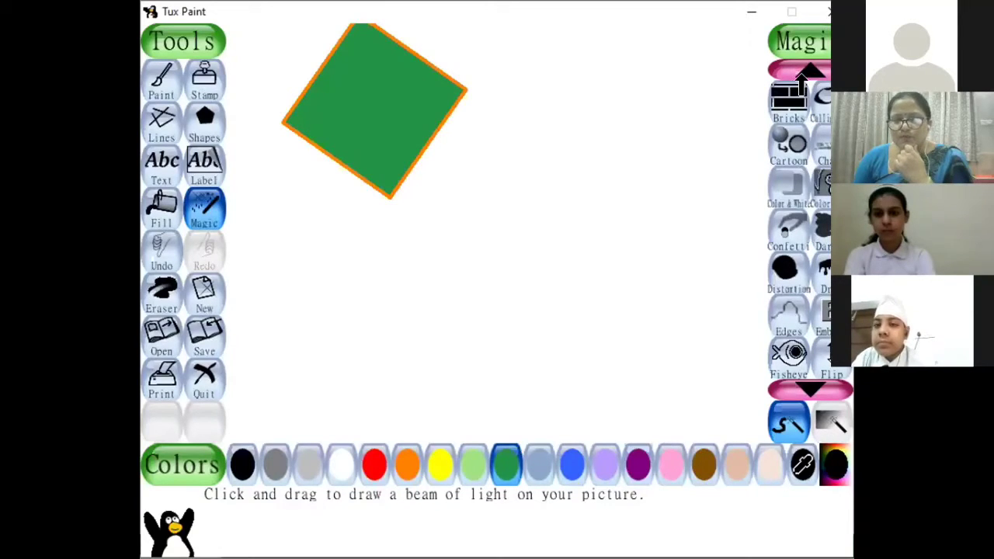
left_click(808, 70)
left_click(812, 70)
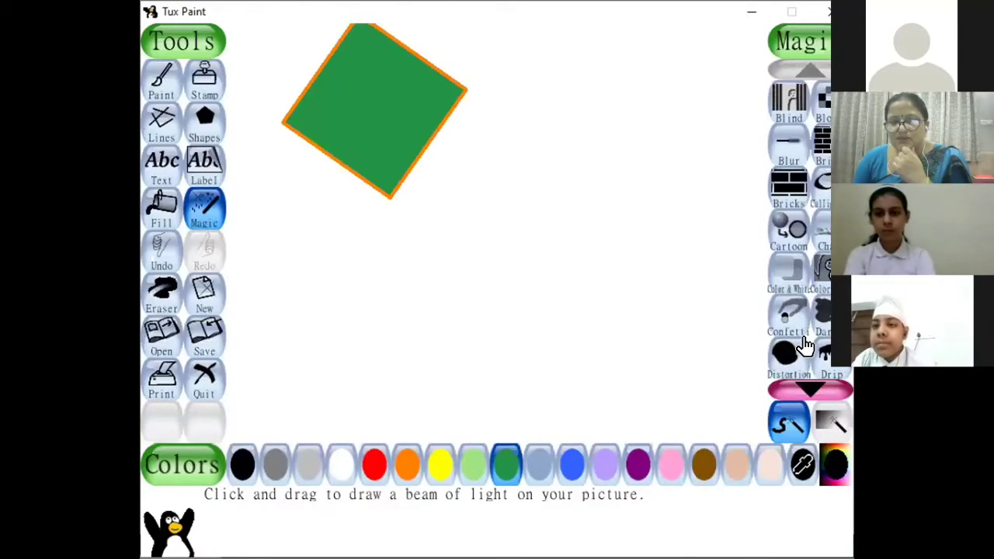
Step: Shrink the whole picture to roughly half size with the Zoom magic effect, leaving a dark green surround
scroll(805, 345, "down", 6)
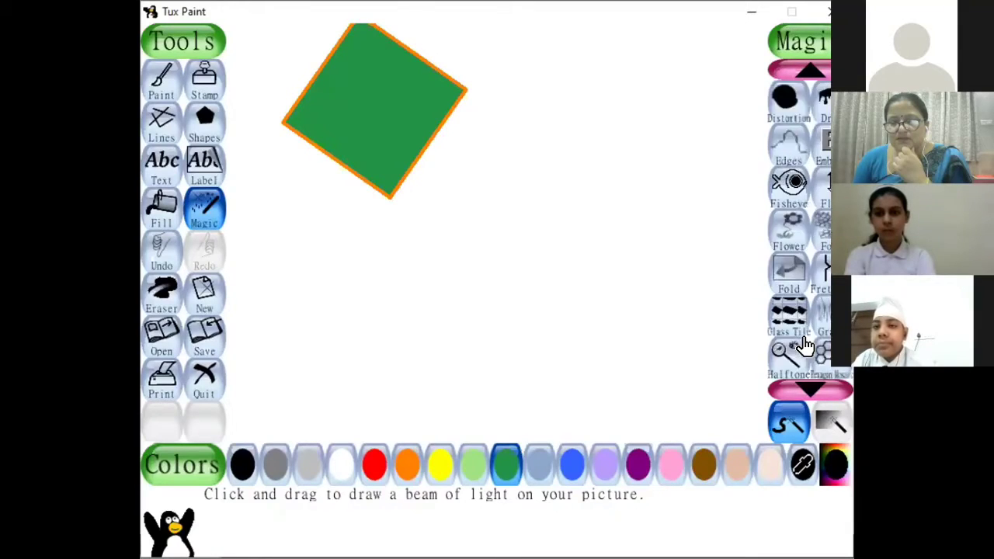
scroll(805, 345, "down", 10)
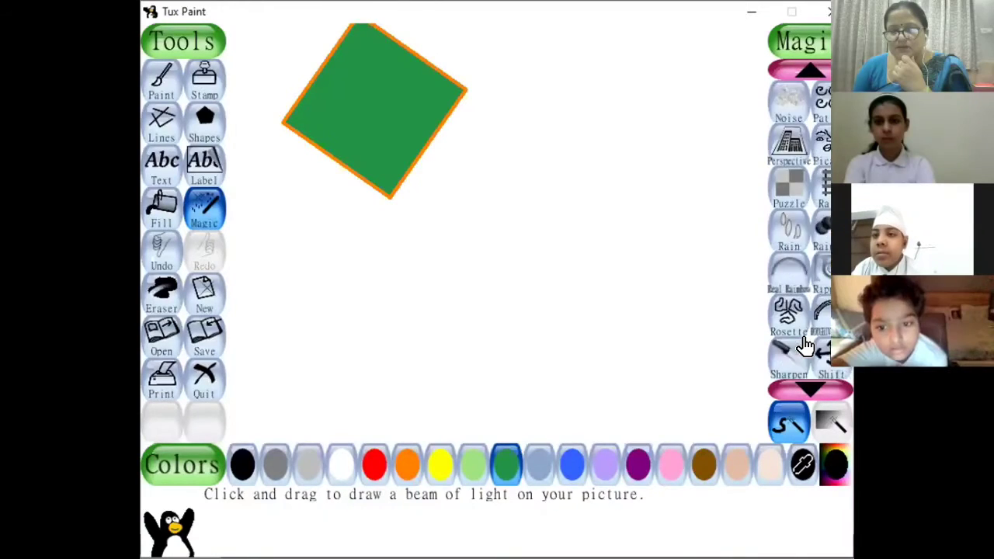
scroll(805, 345, "down", 3)
scroll(806, 345, "down", 2)
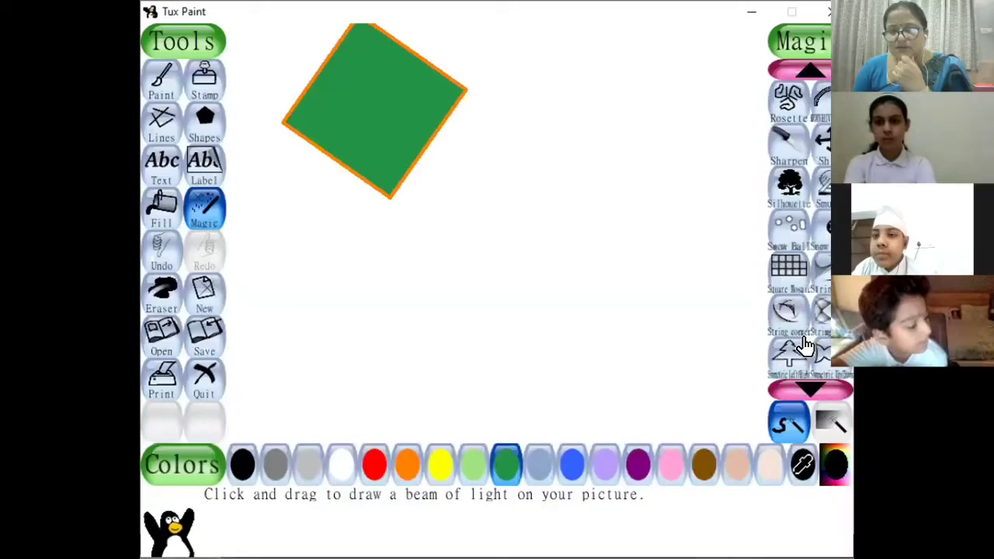
scroll(805, 346, "down", 4)
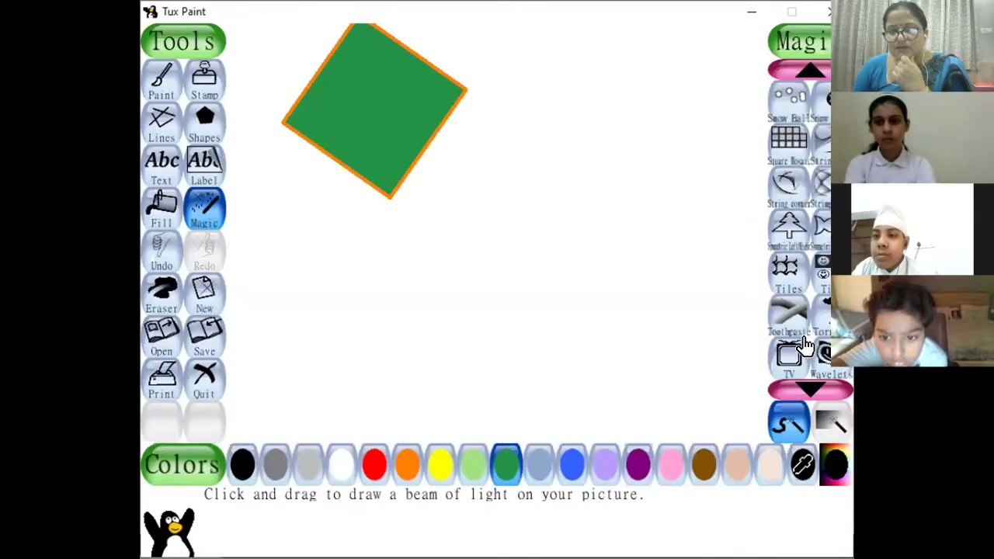
scroll(806, 346, "down", 1)
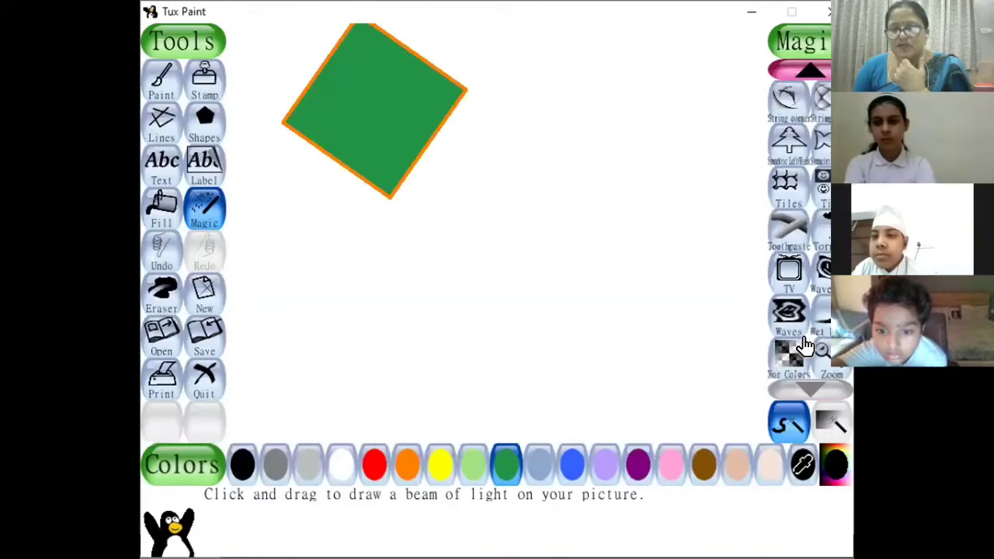
left_click(825, 353)
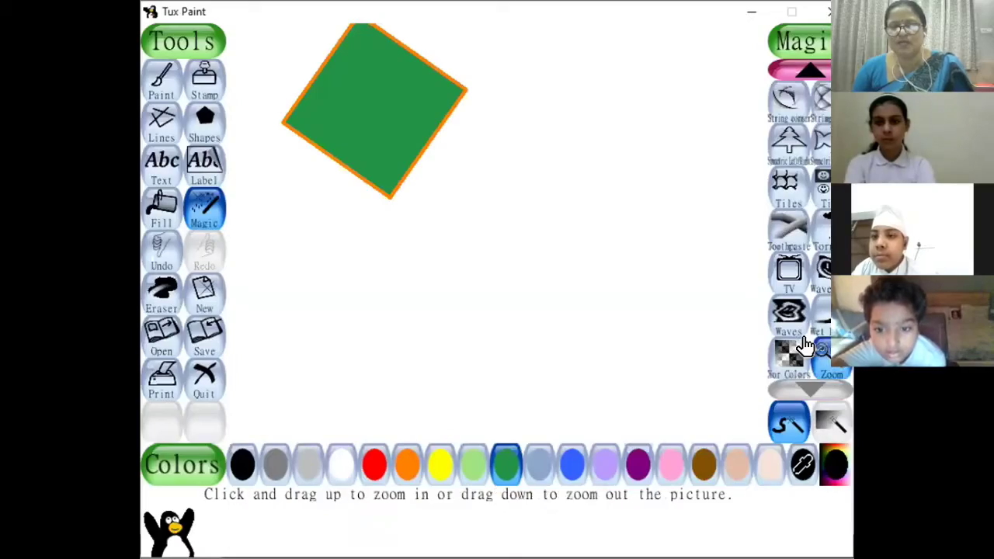
mouse_move(367, 124)
left_mouse_down()
mouse_move(493, 240)
mouse_move(365, 167)
mouse_move(464, 235)
mouse_move(505, 282)
mouse_move(606, 326)
mouse_move(411, 149)
mouse_move(513, 226)
mouse_move(572, 306)
mouse_move(622, 342)
mouse_move(591, 296)
left_mouse_up()
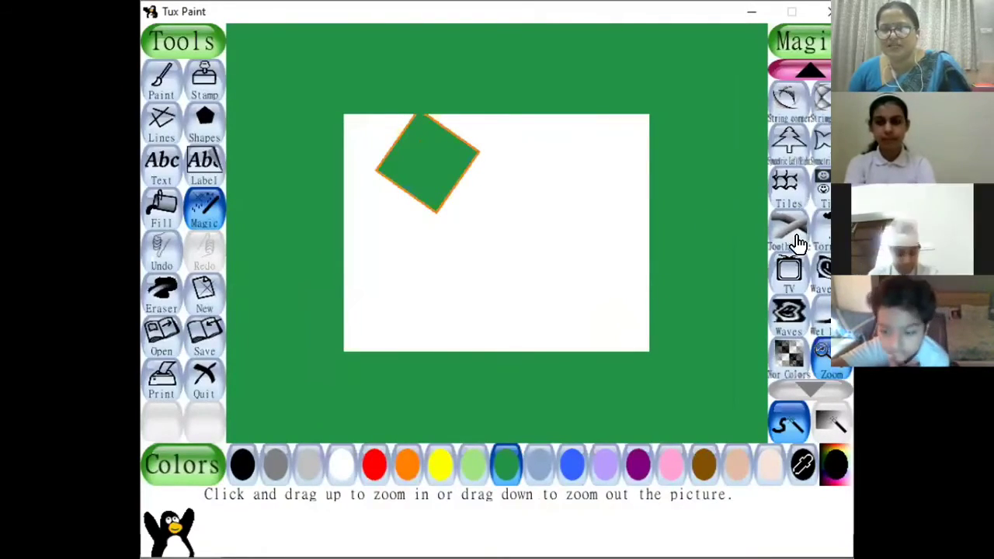
Step: Look back through the Magic effects from Zoom as far as Fisheye and Flip
left_click(798, 73)
left_click(799, 72)
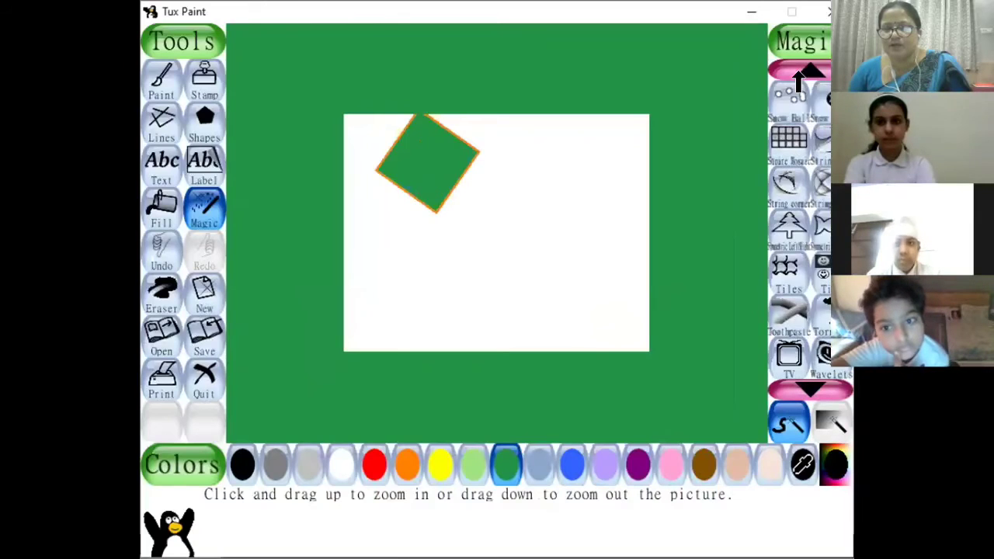
left_click(798, 72)
left_click(798, 73)
left_click(799, 72)
left_click(798, 72)
left_click(799, 73)
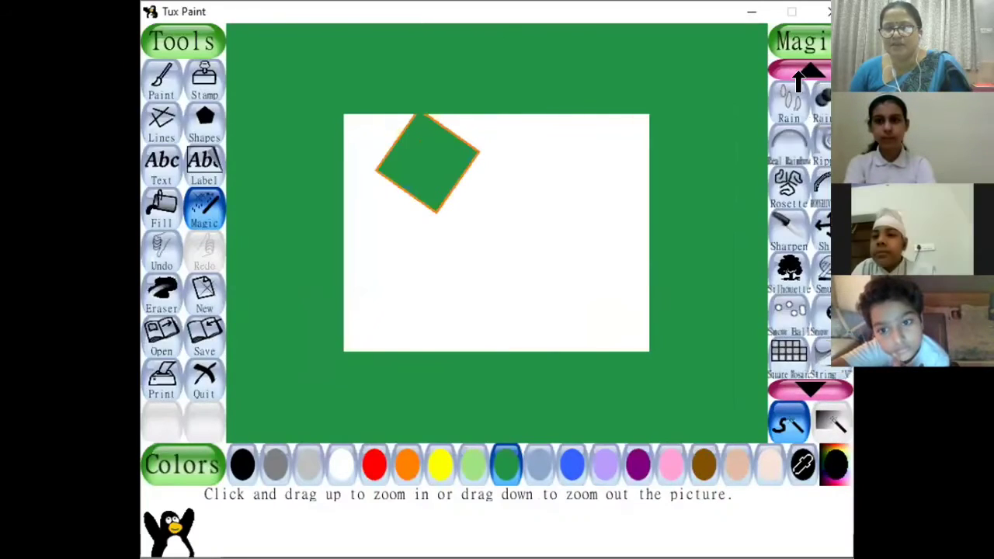
left_click(799, 72)
left_click(798, 72)
left_click(798, 72)
left_click(798, 72)
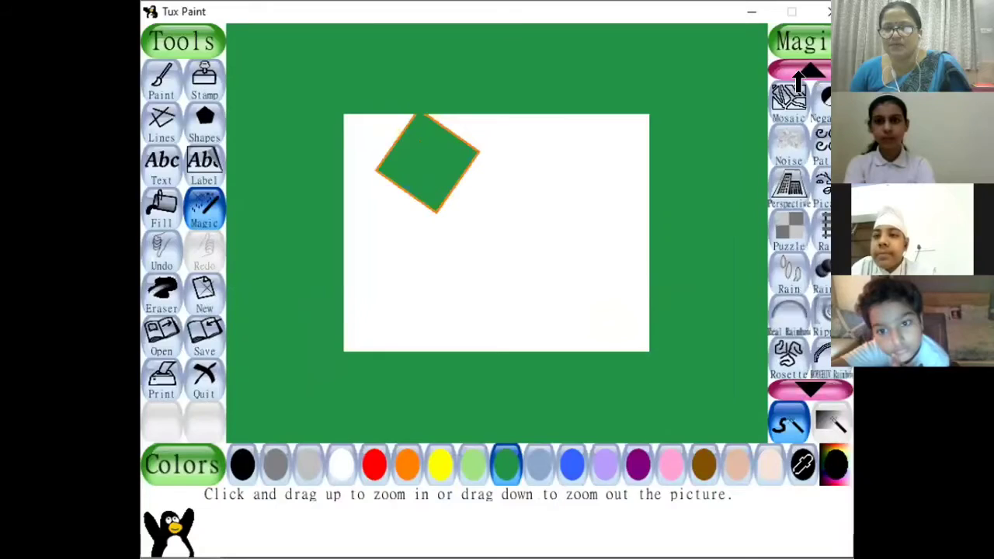
left_click(799, 72)
left_click(799, 72)
left_click(799, 72)
left_click(798, 73)
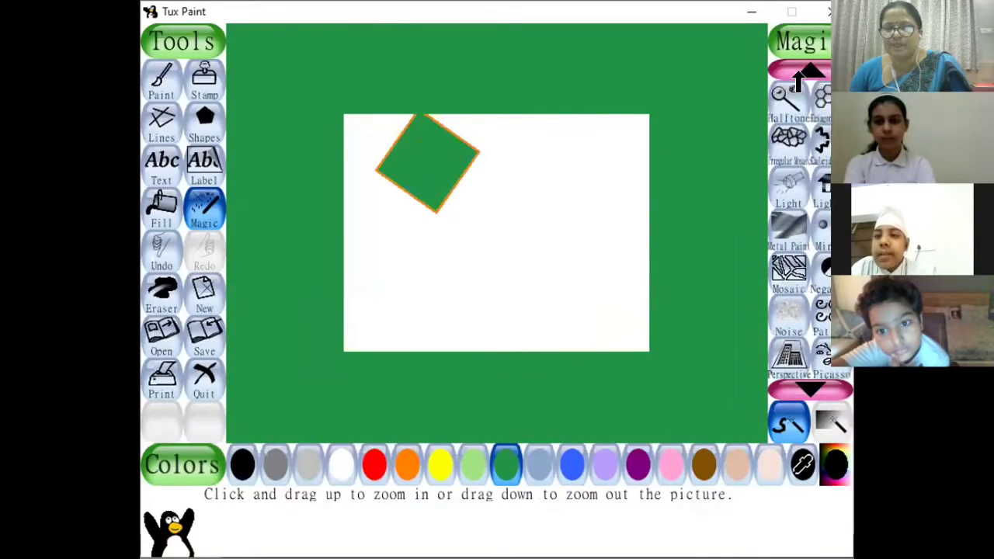
left_click(799, 72)
left_click(798, 72)
left_click(798, 72)
left_click(799, 72)
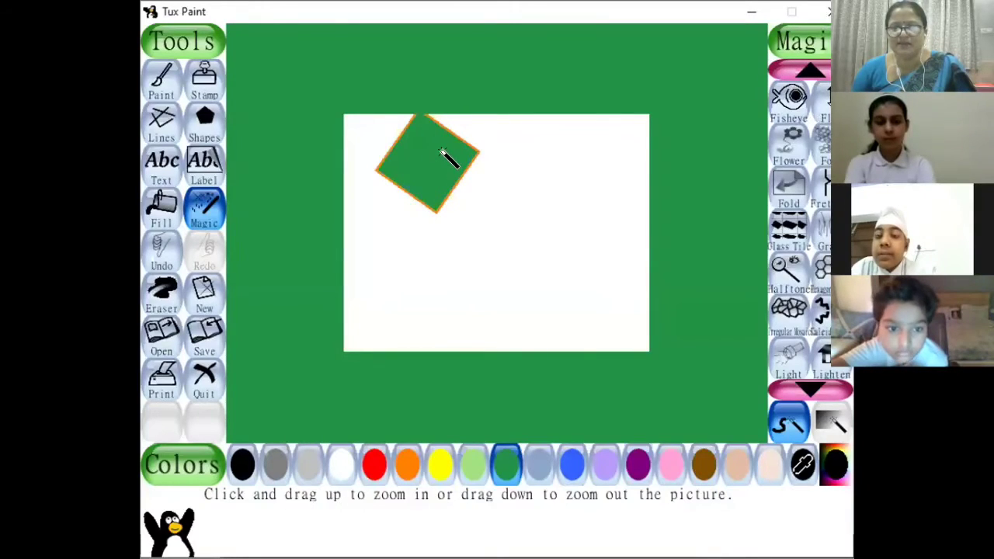
Step: Flip the whole picture upside-down three times in a row with the Flip magic effect
left_click(826, 104)
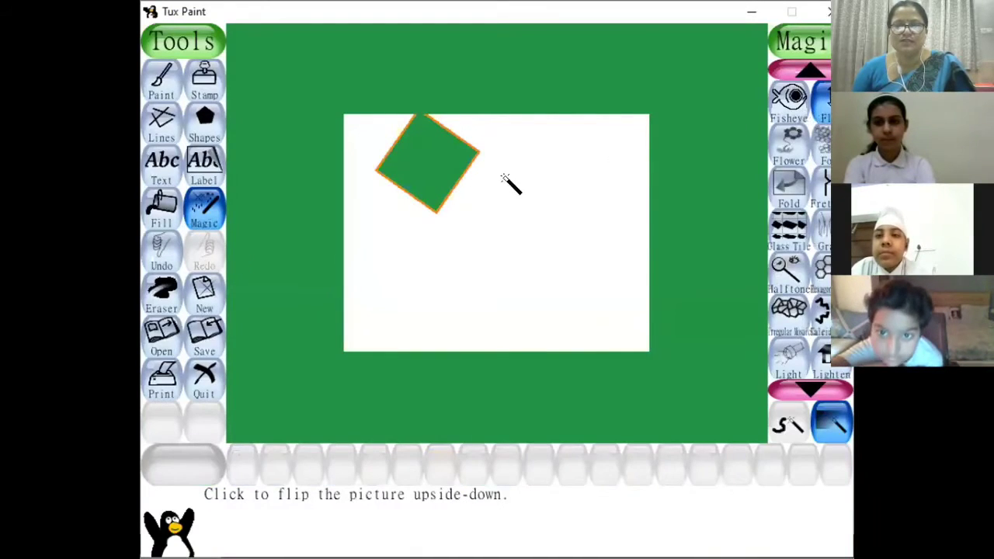
left_click(471, 183)
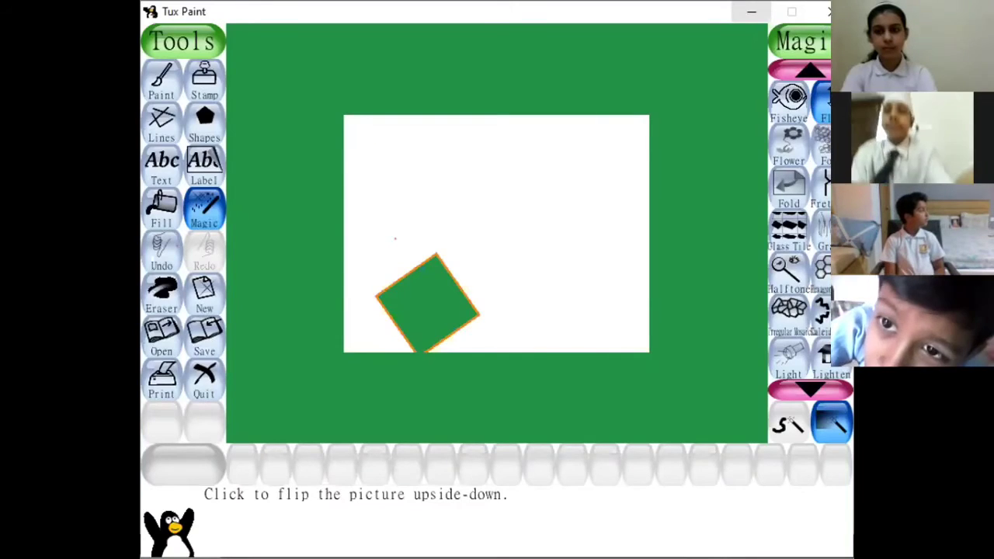
left_click(303, 68)
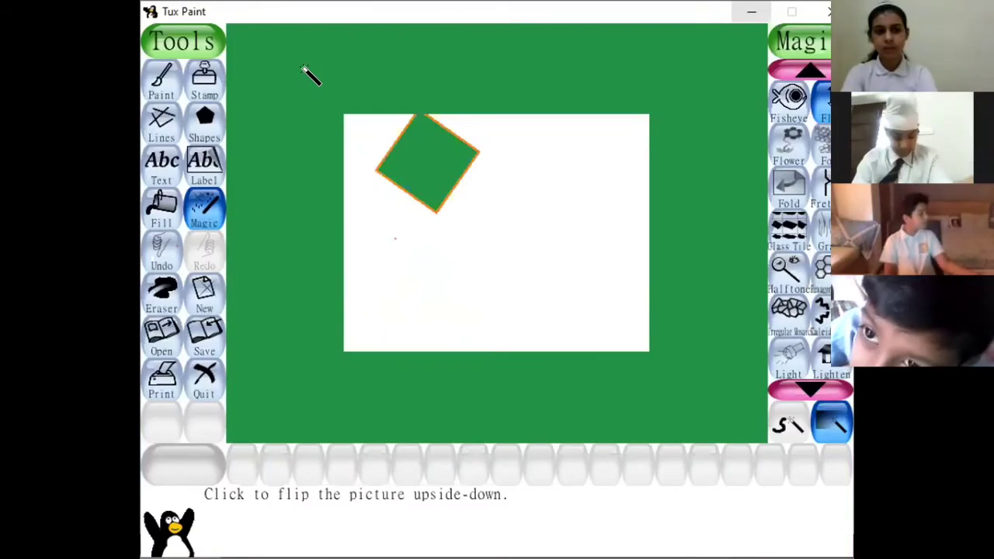
left_click(304, 69)
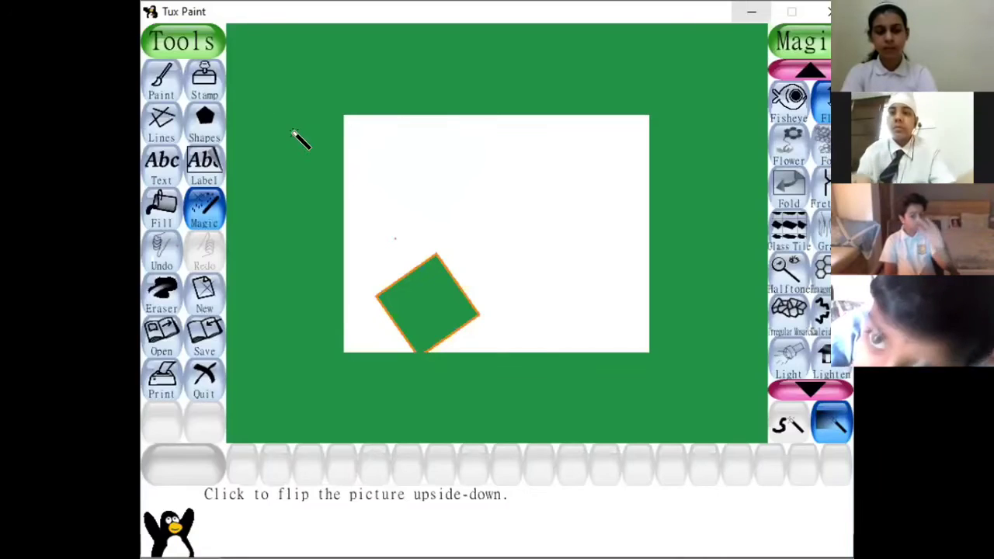
Step: Add a dark green text label reading "topic" in the third plain lettering style, on the green surround near the drawing's upper-left corner
left_click(157, 159)
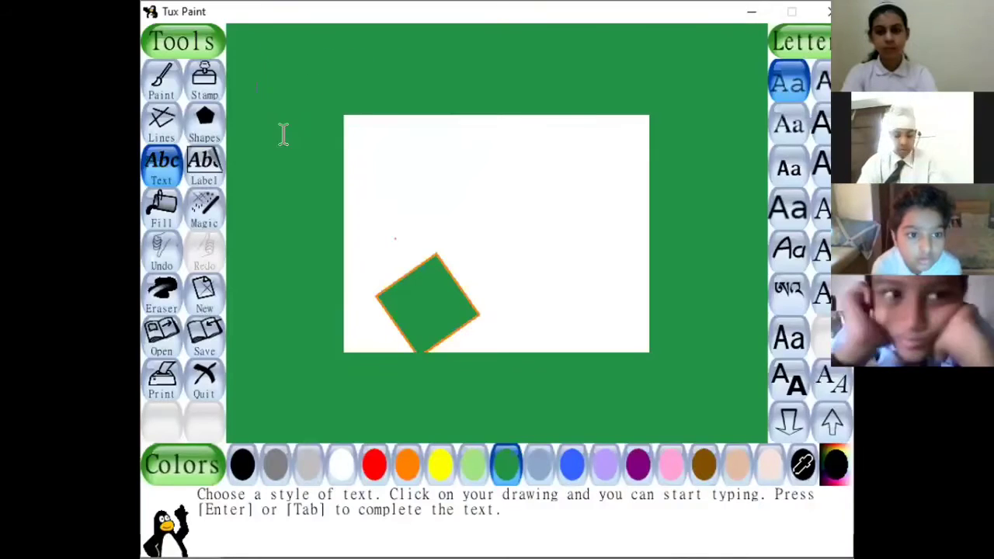
left_click(209, 161)
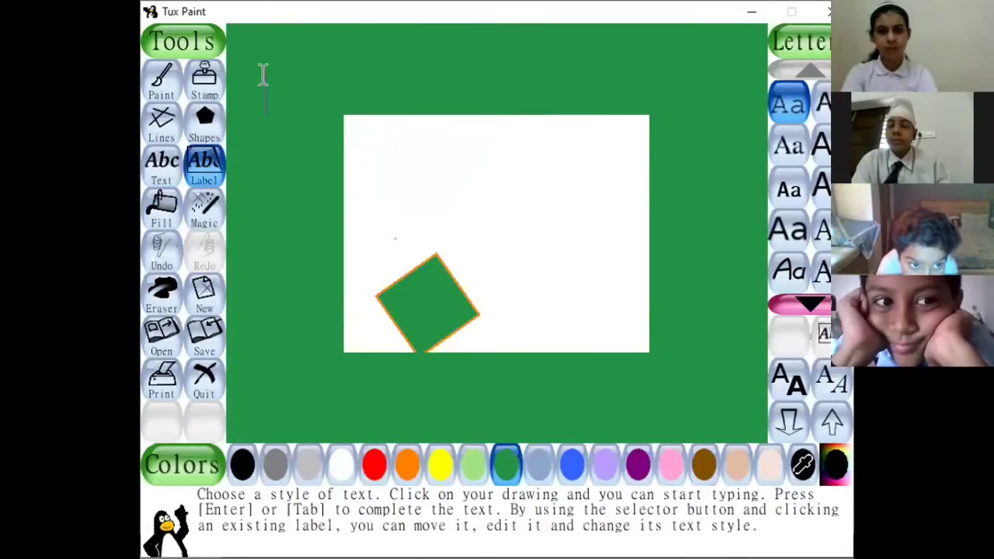
left_click(795, 198)
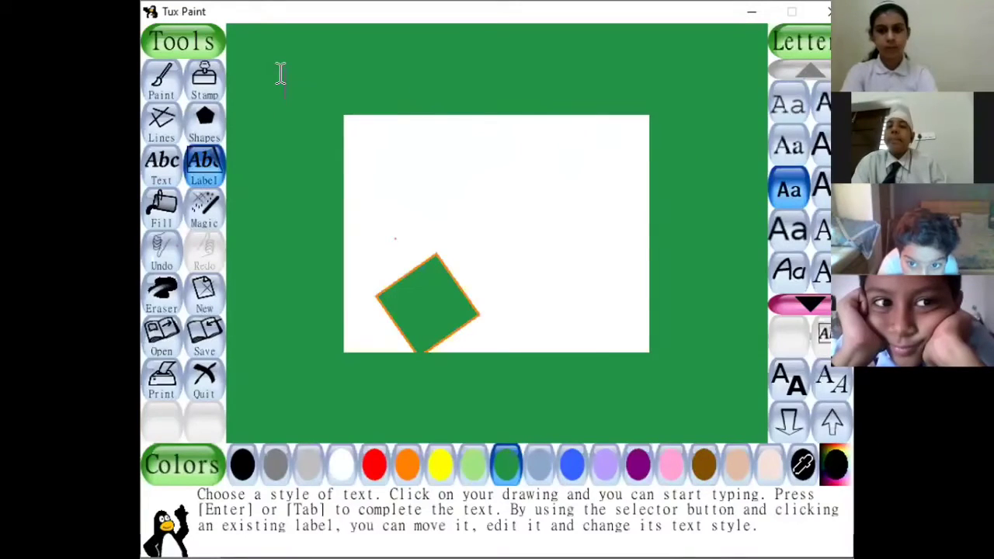
type("to")
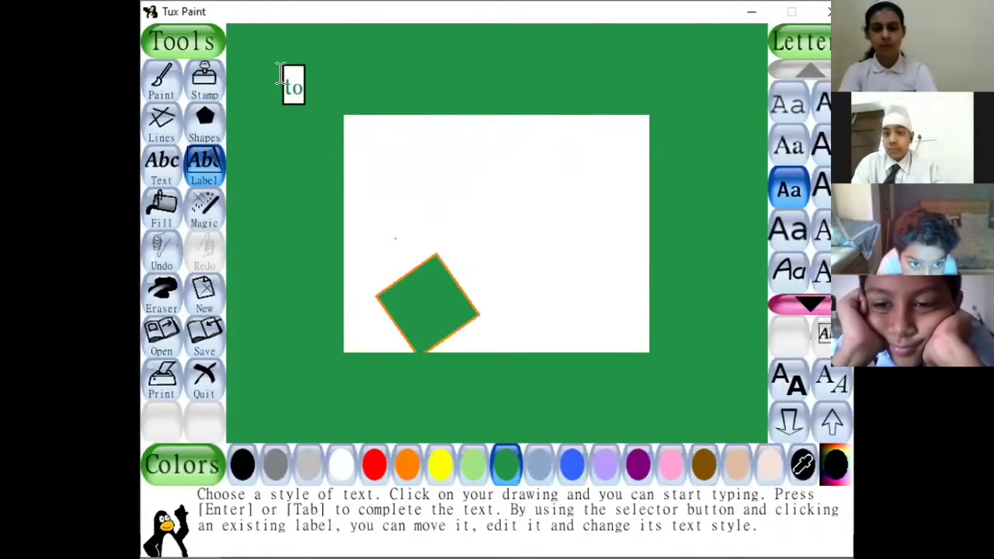
type("pic")
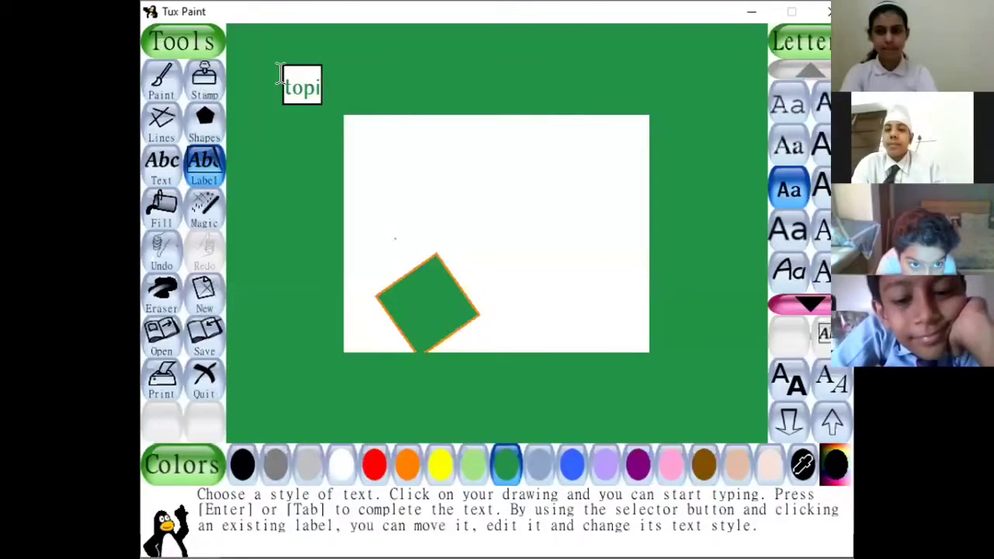